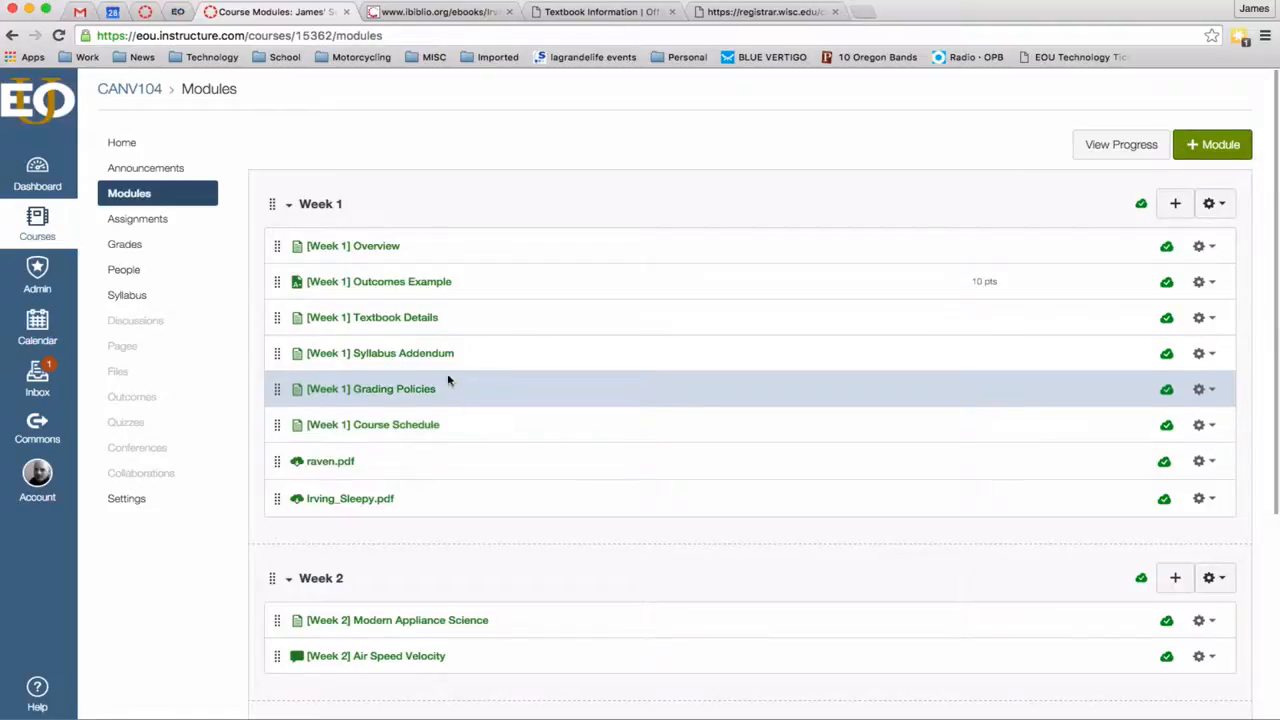
Open the [Week 1] Textbook Details page for editing and retitle it "[Week 1] Orientation Materials"
{"action": "left_click", "coordinate": [370, 320]}
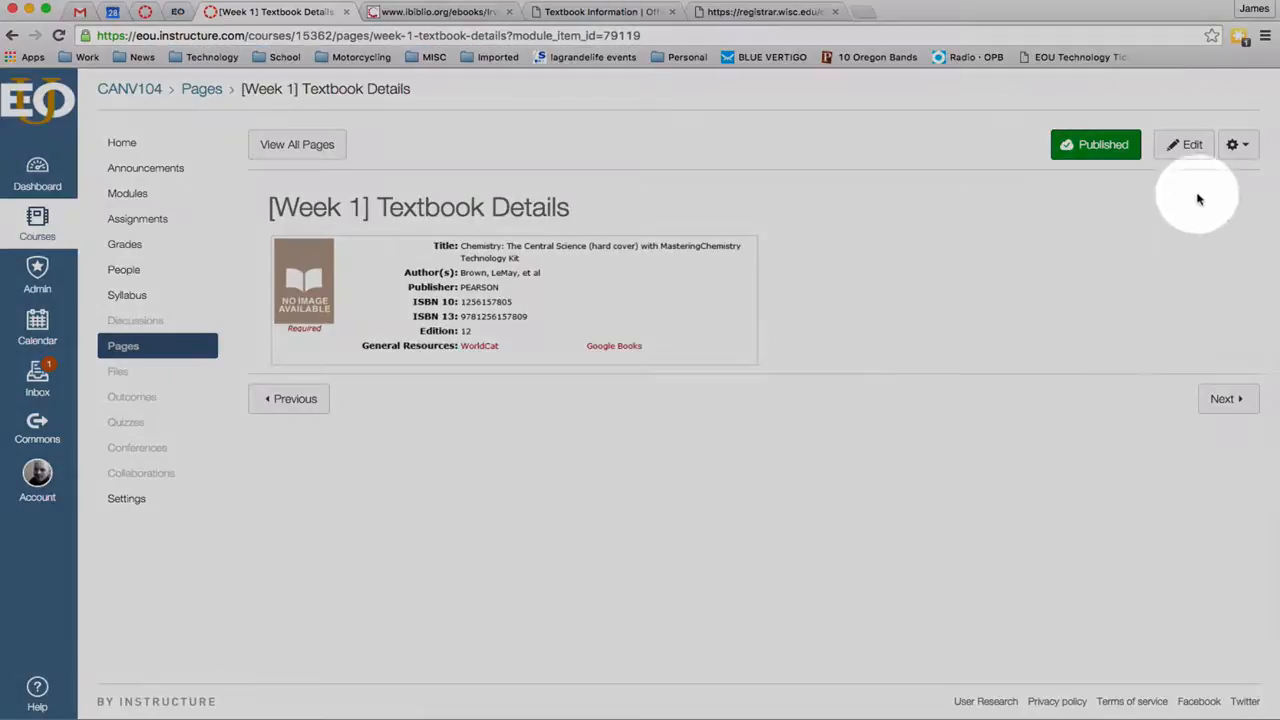
{"action": "left_click", "coordinate": [1192, 148]}
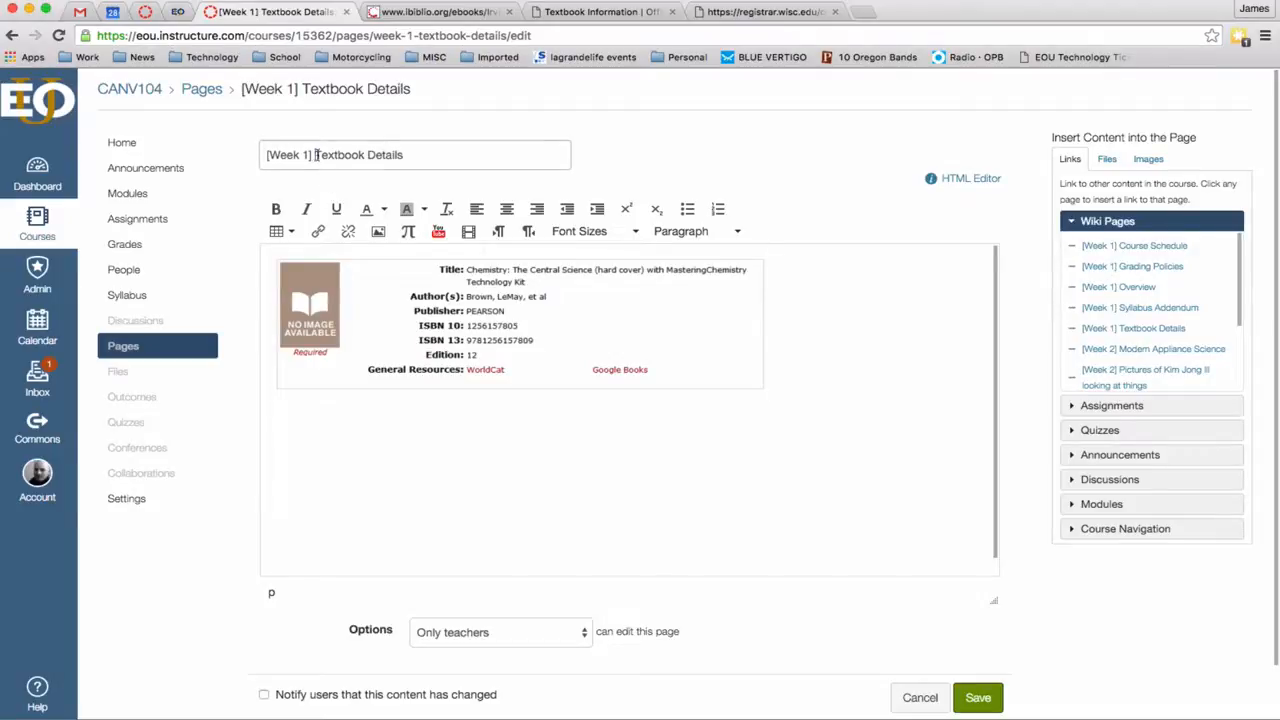
{"action": "left_click_drag", "start_coordinate": [316, 155], "coordinate": [419, 155]}
{"action": "key", "text": "BackSpace"}
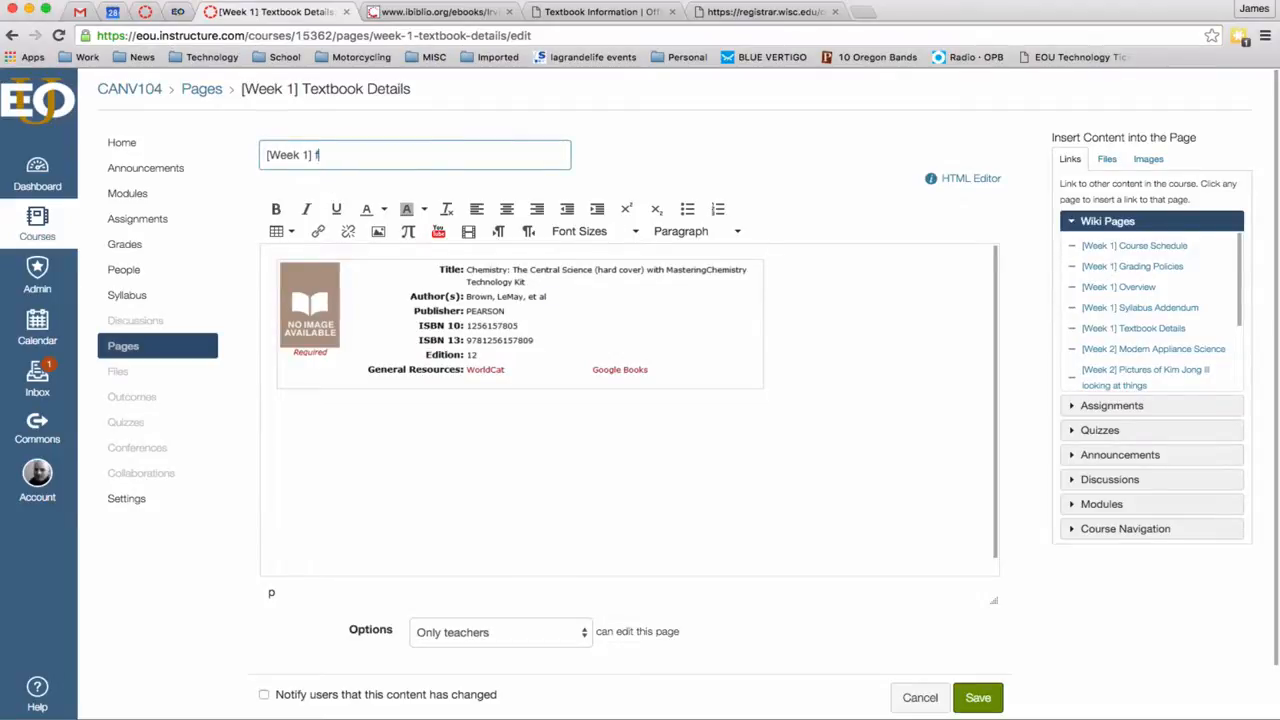
{"action": "type", "text": "Orientation Materials"}
Add a Header 3 heading "Textbook Info" on a new line above the textbook details box
{"action": "left_click", "coordinate": [838, 371]}
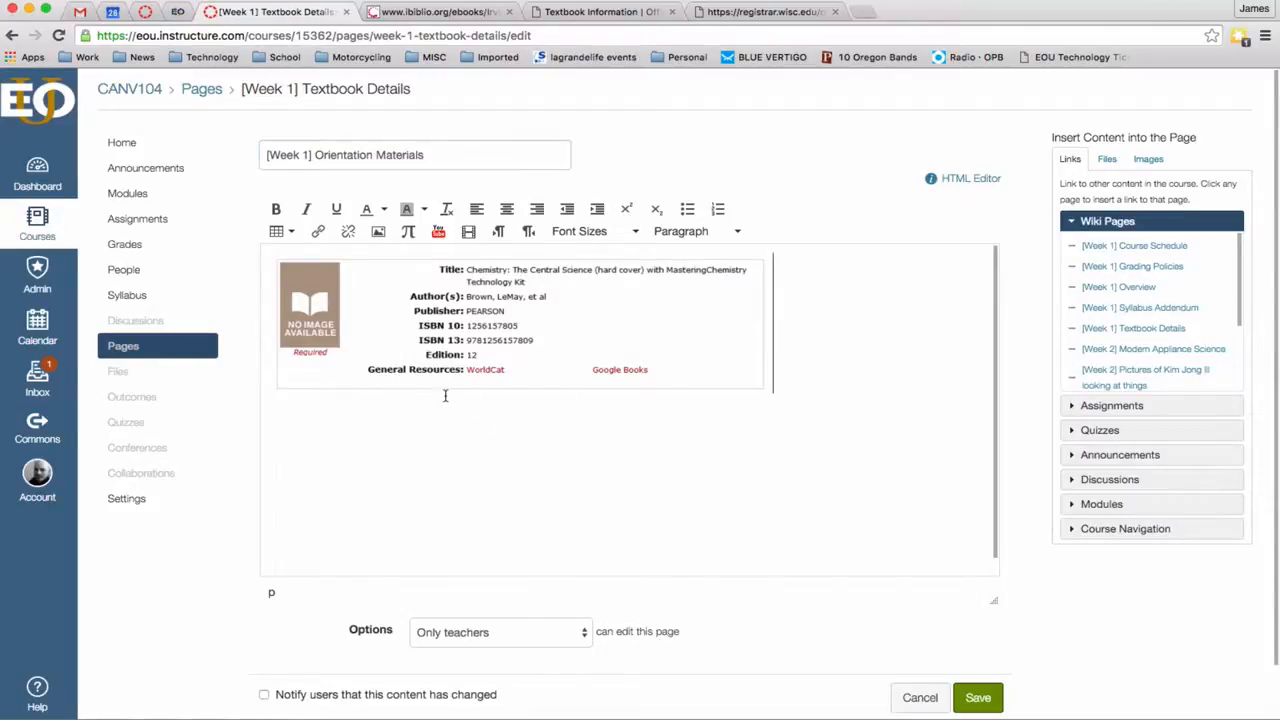
{"action": "key", "text": "Left"}
{"action": "key", "text": "Return"}
{"action": "key", "text": "Up"}
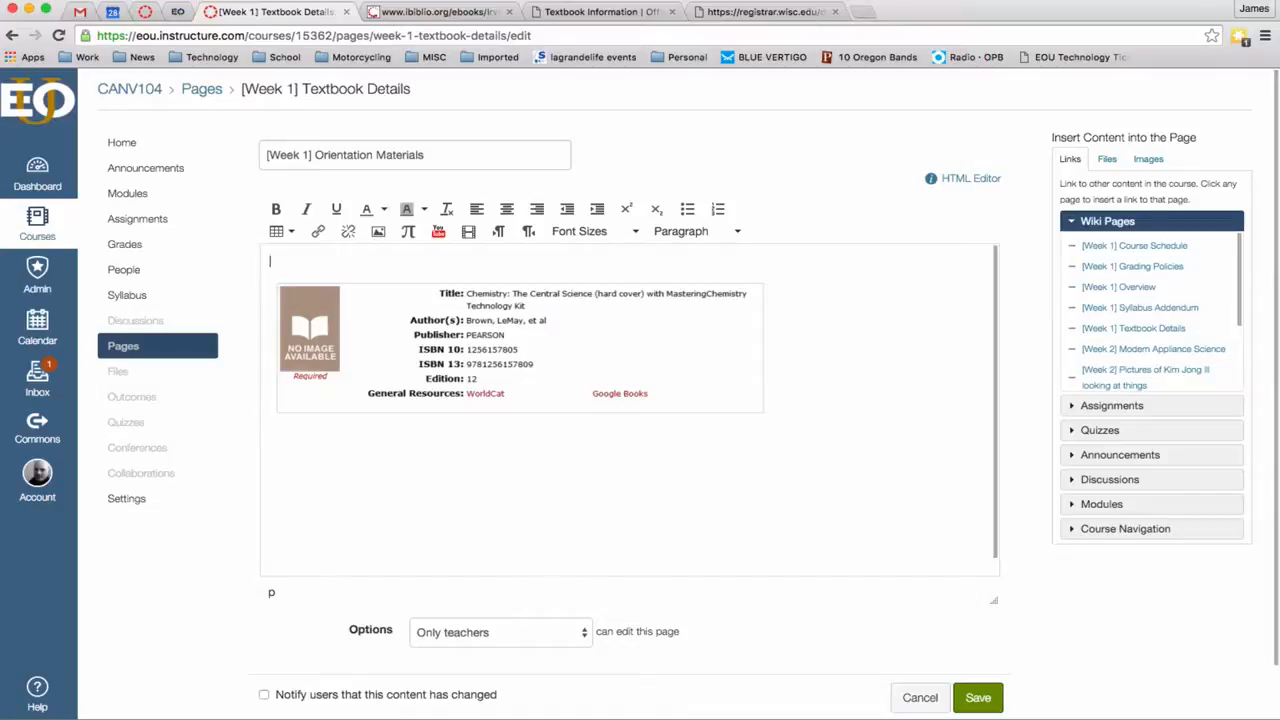
{"action": "type", "text": "Textbook Info"}
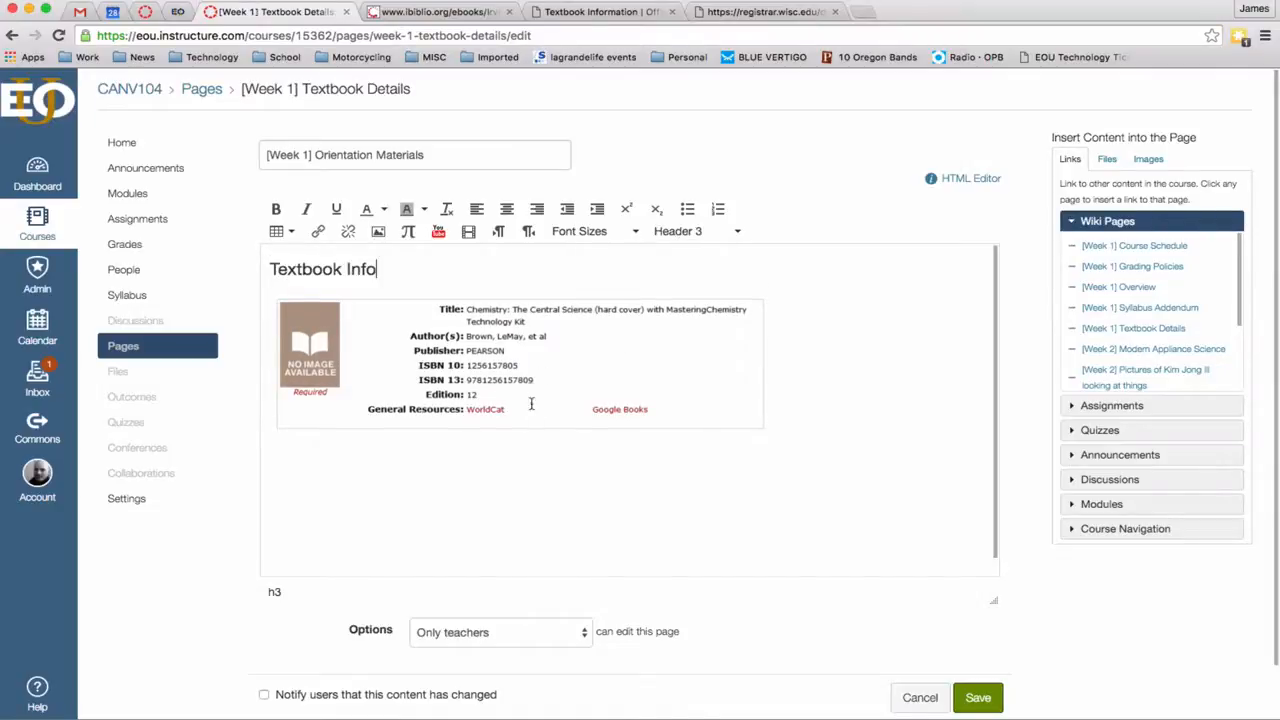
{"action": "left_click", "coordinate": [850, 418]}
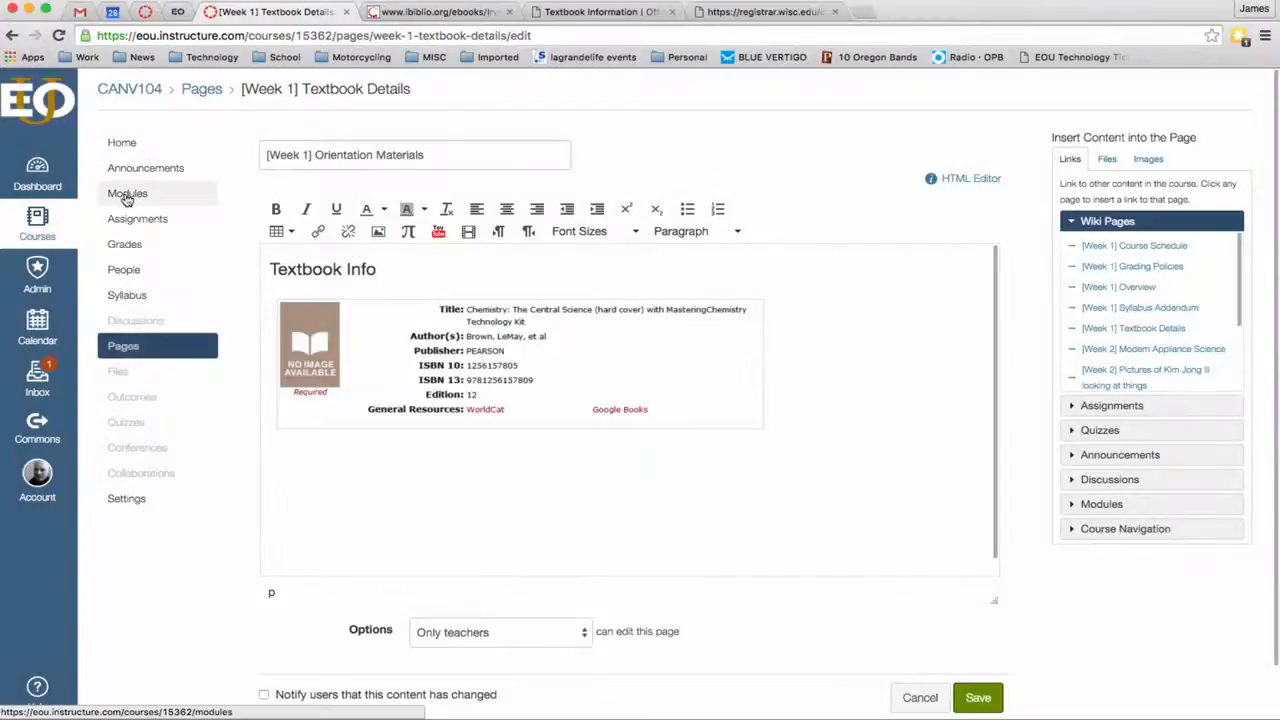
Open the course modules in a separate browser tab, check the file linked on the [Week 1] Syllabus Addendum page, and return to the page being edited
{"action": "right_click", "coordinate": [127, 199]}
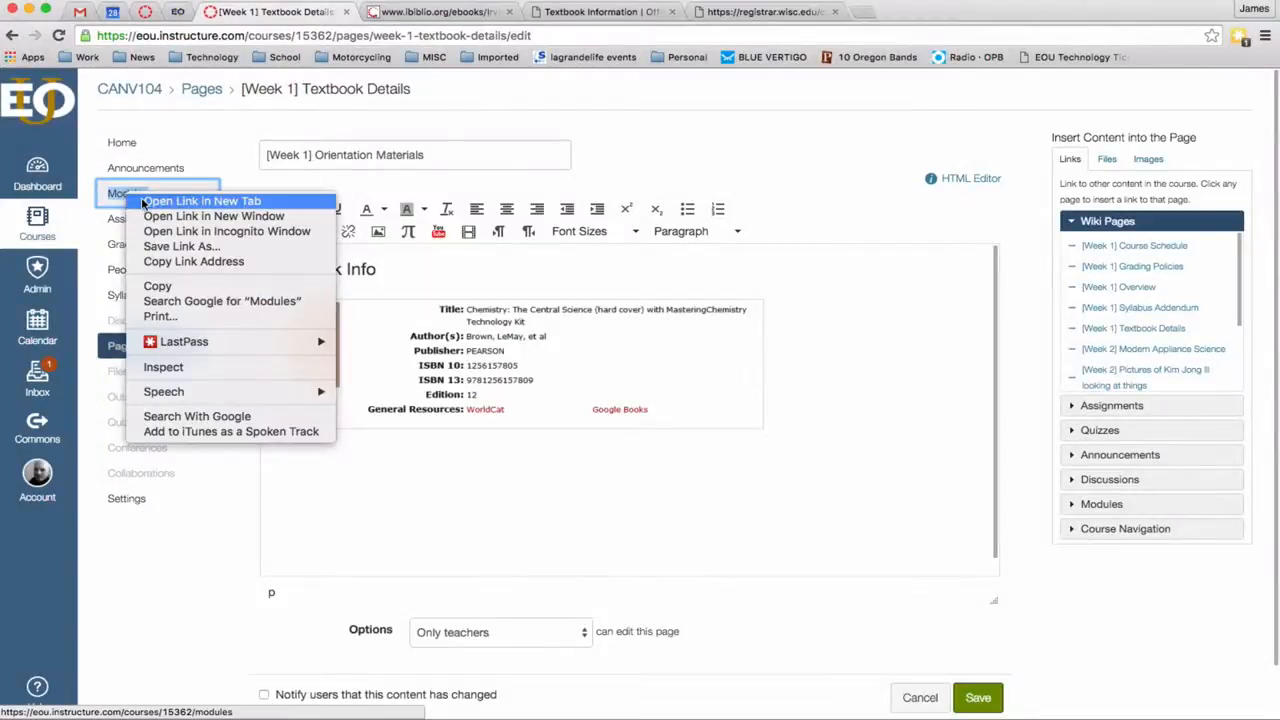
{"action": "left_click", "coordinate": [143, 203]}
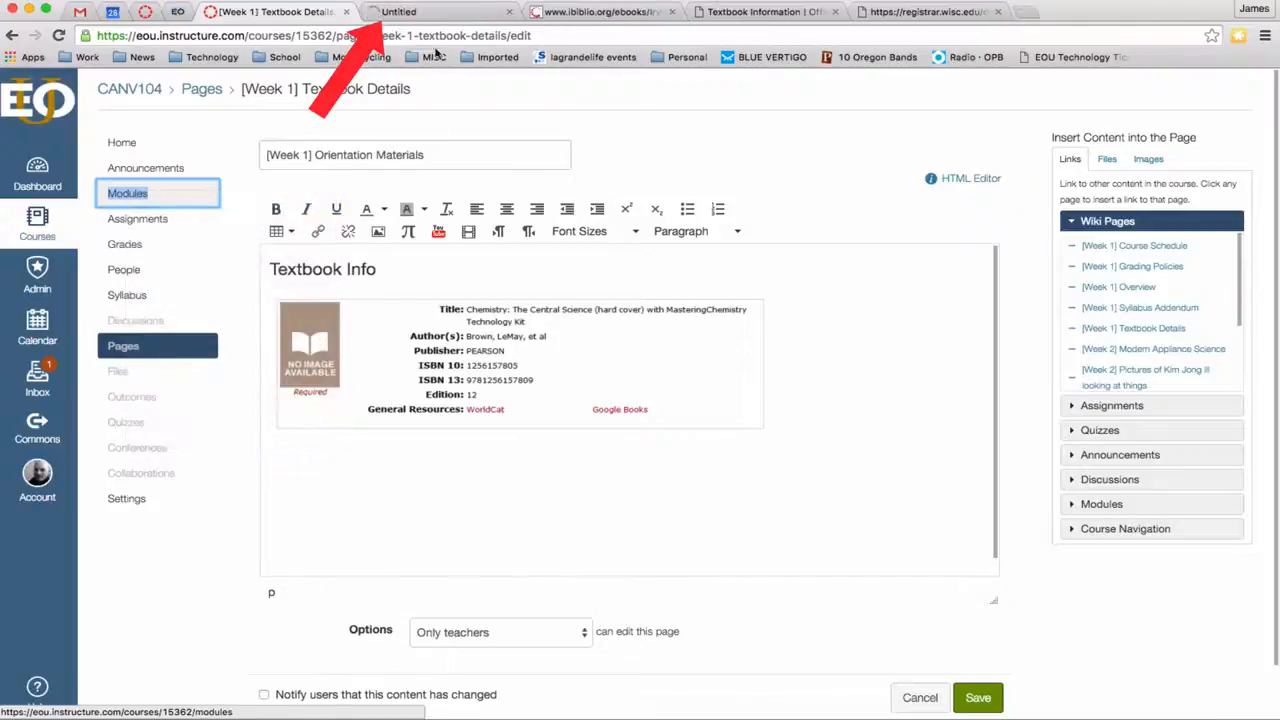
{"action": "left_click", "coordinate": [386, 12]}
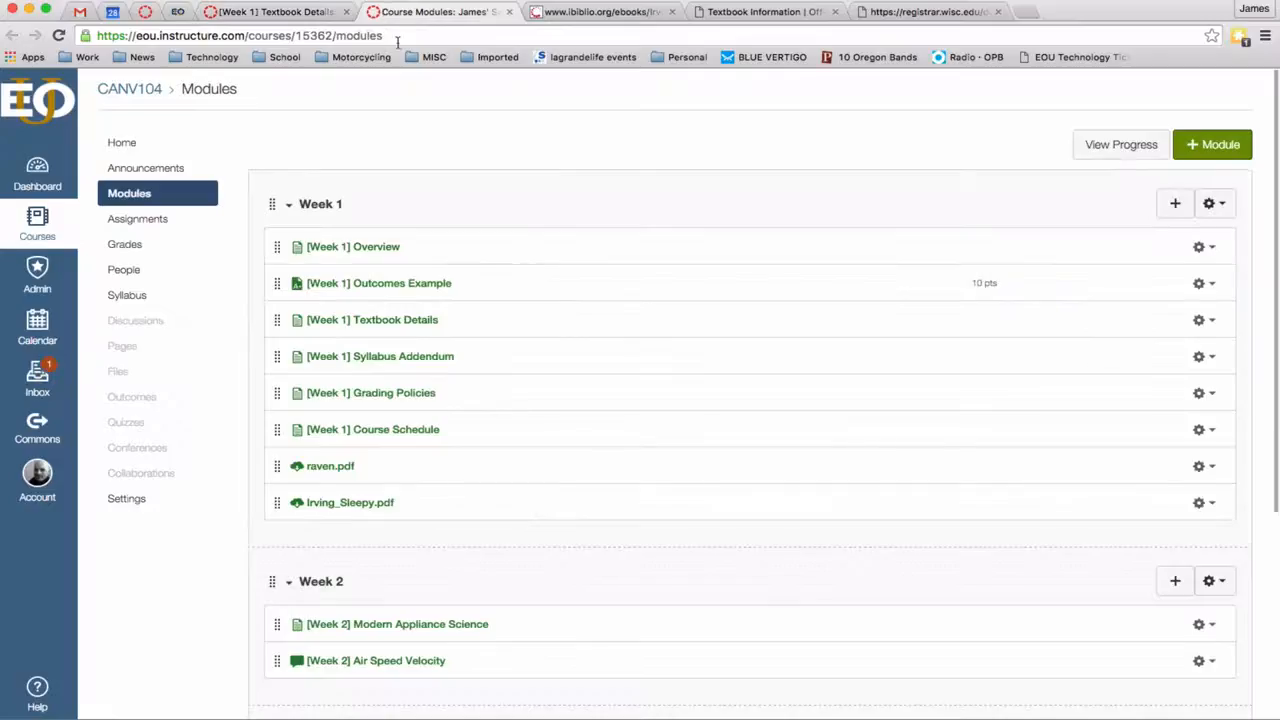
{"action": "left_click", "coordinate": [386, 353]}
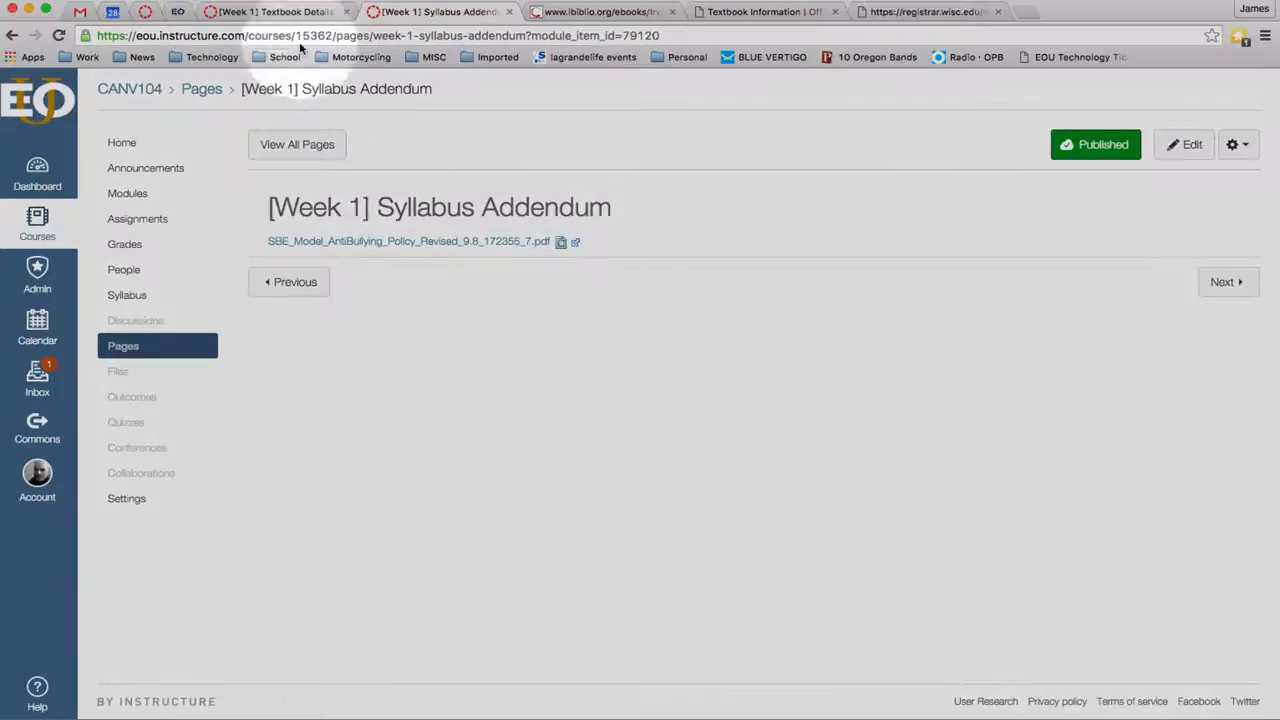
{"action": "left_click", "coordinate": [280, 13]}
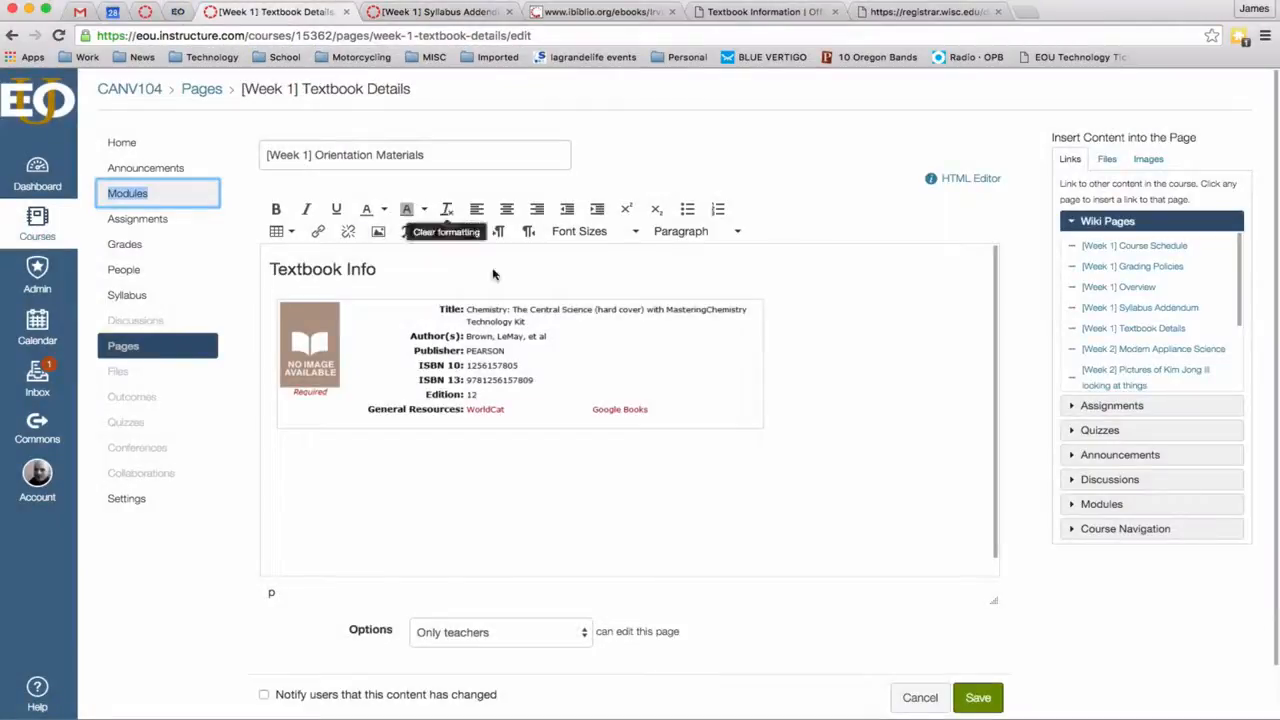
Add a "Syllabus Addendum" line below the textbook details box and show the course files available for linking
{"action": "left_click", "coordinate": [588, 456]}
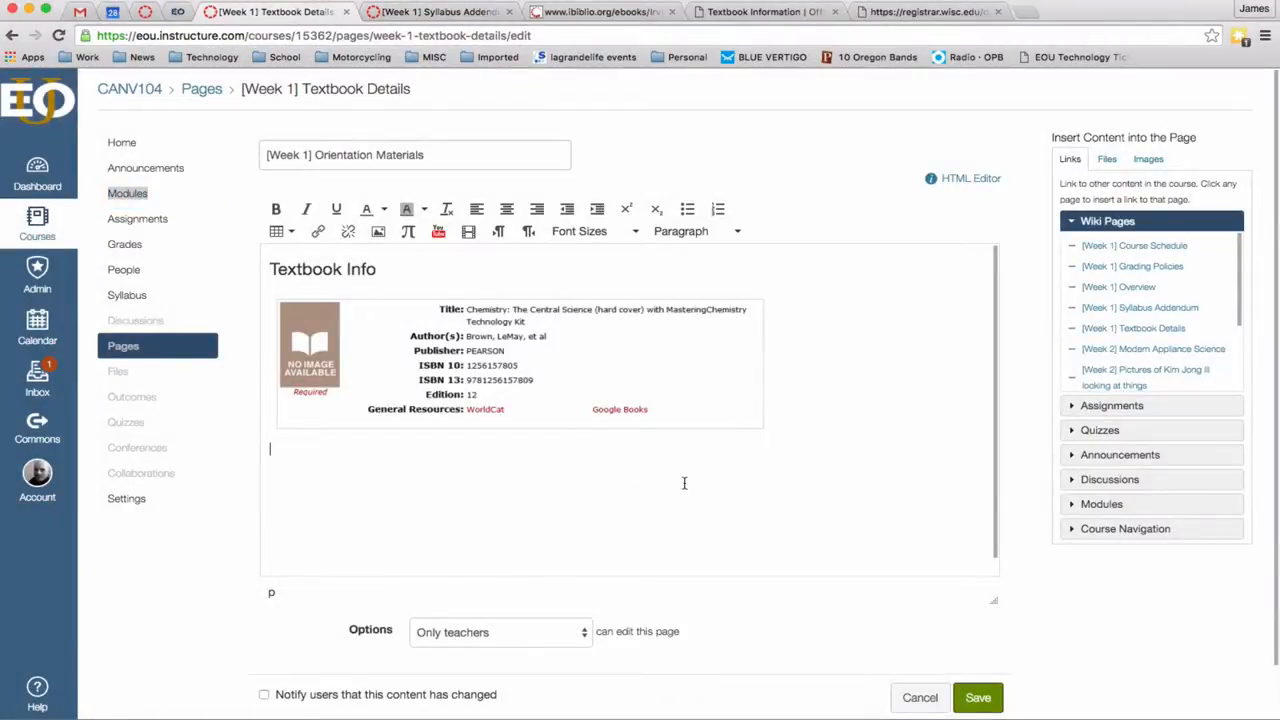
{"action": "type", "text": "Syllabus Addendum"}
{"action": "key", "text": "Return"}
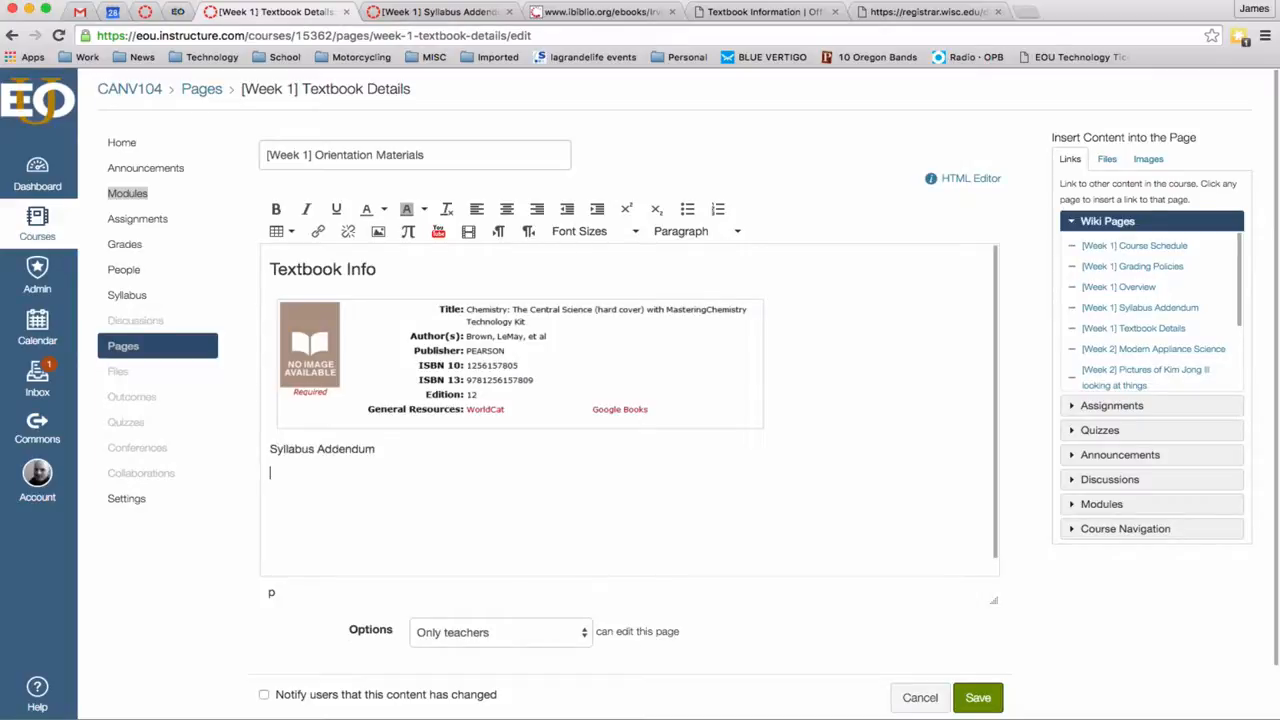
{"action": "left_click", "coordinate": [1107, 159]}
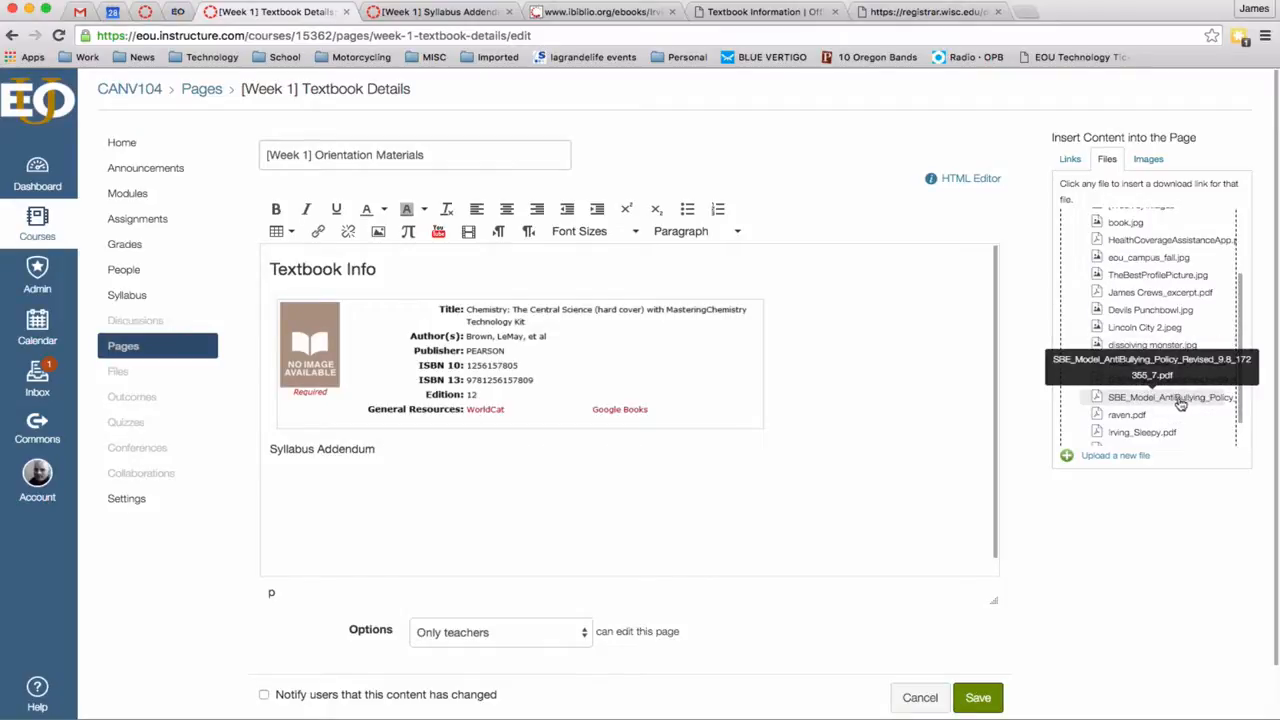
{"action": "left_click", "coordinate": [1177, 398]}
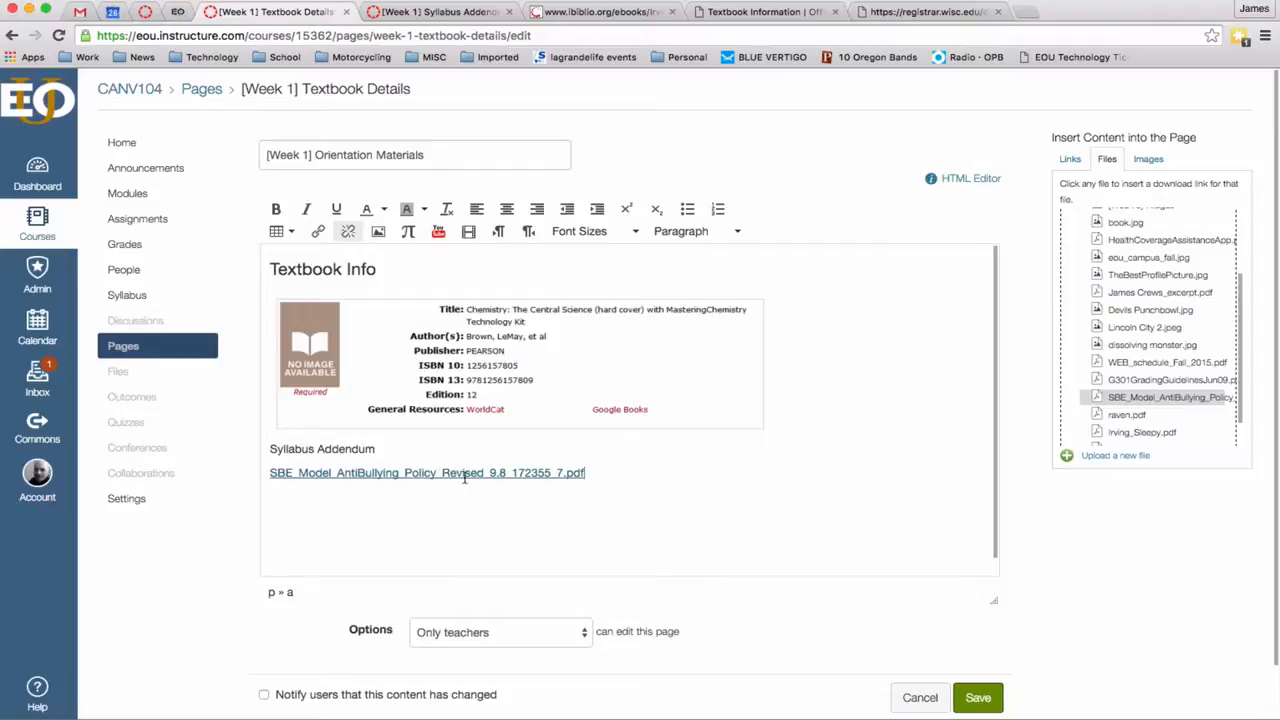
{"action": "left_click_drag", "start_coordinate": [578, 474], "coordinate": [270, 477]}
{"action": "key", "text": "BackSpace"}
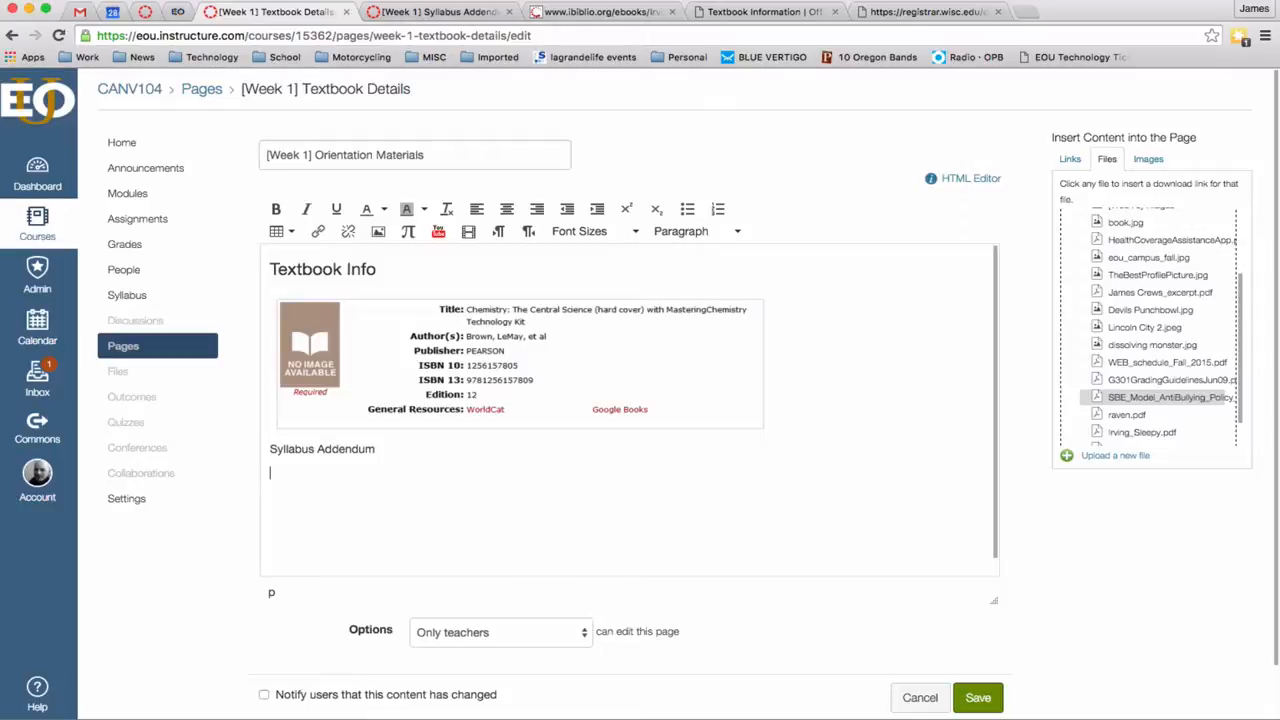
Add the text "Anti-bullying Policies" under Syllabus Addendum and link it to SBE_Model_AntiBullying_Policy_Revised_9.8_172355_7.pdf
{"action": "type", "text": "Anti-bullying Policies"}
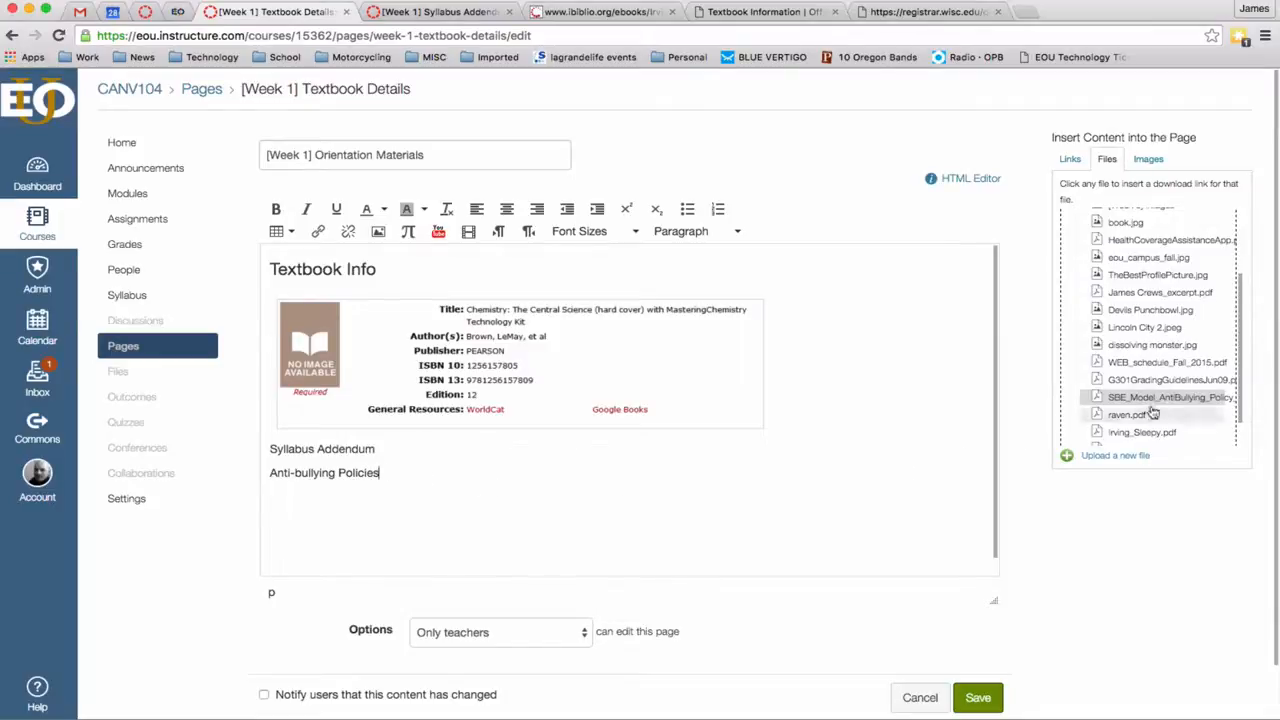
{"action": "left_click_drag", "start_coordinate": [423, 474], "coordinate": [268, 476]}
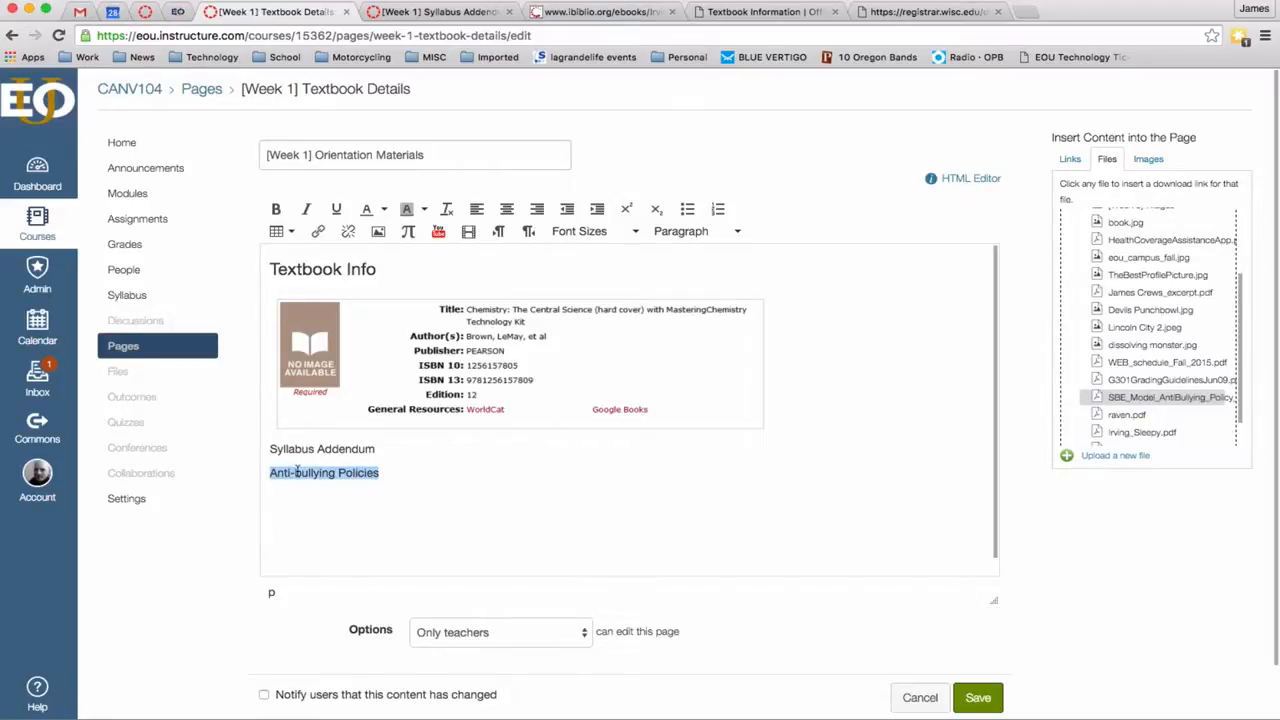
{"action": "left_click", "coordinate": [1133, 400]}
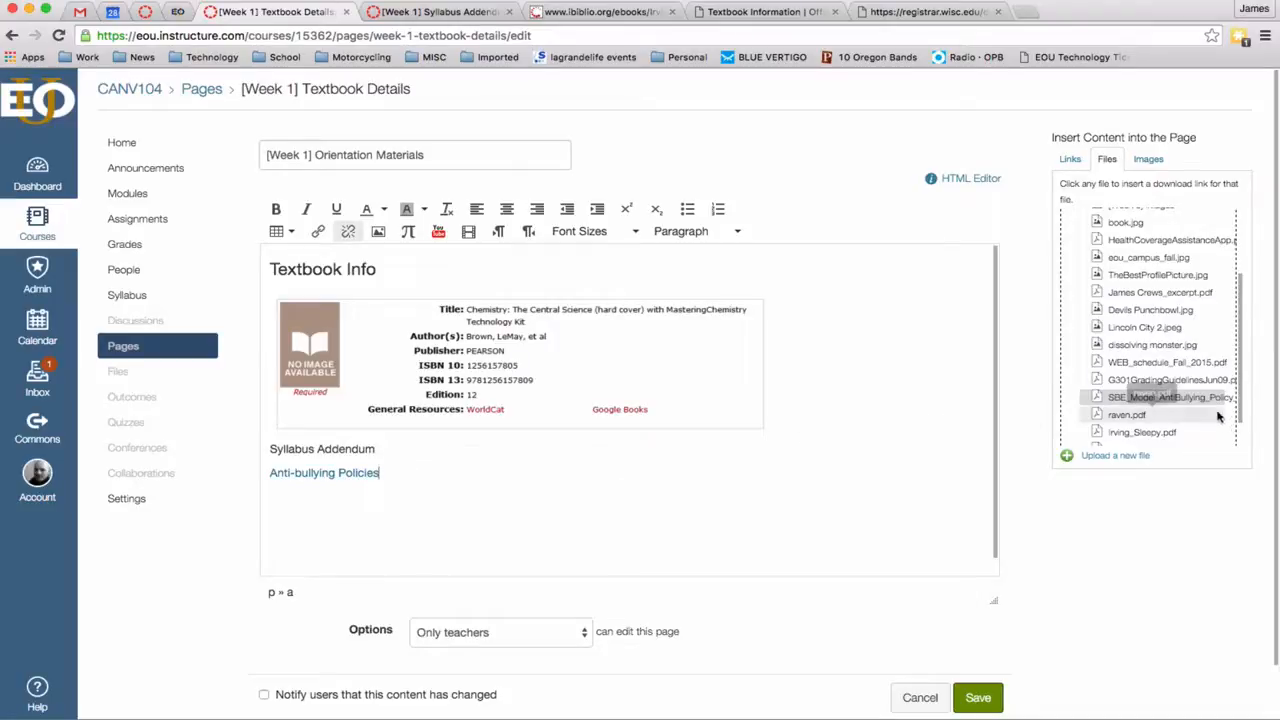
Format "Syllabus Addendum" as Header 3 and turn the Anti-bullying Policies link into a bulleted item
{"action": "left_click_drag", "start_coordinate": [377, 450], "coordinate": [268, 450]}
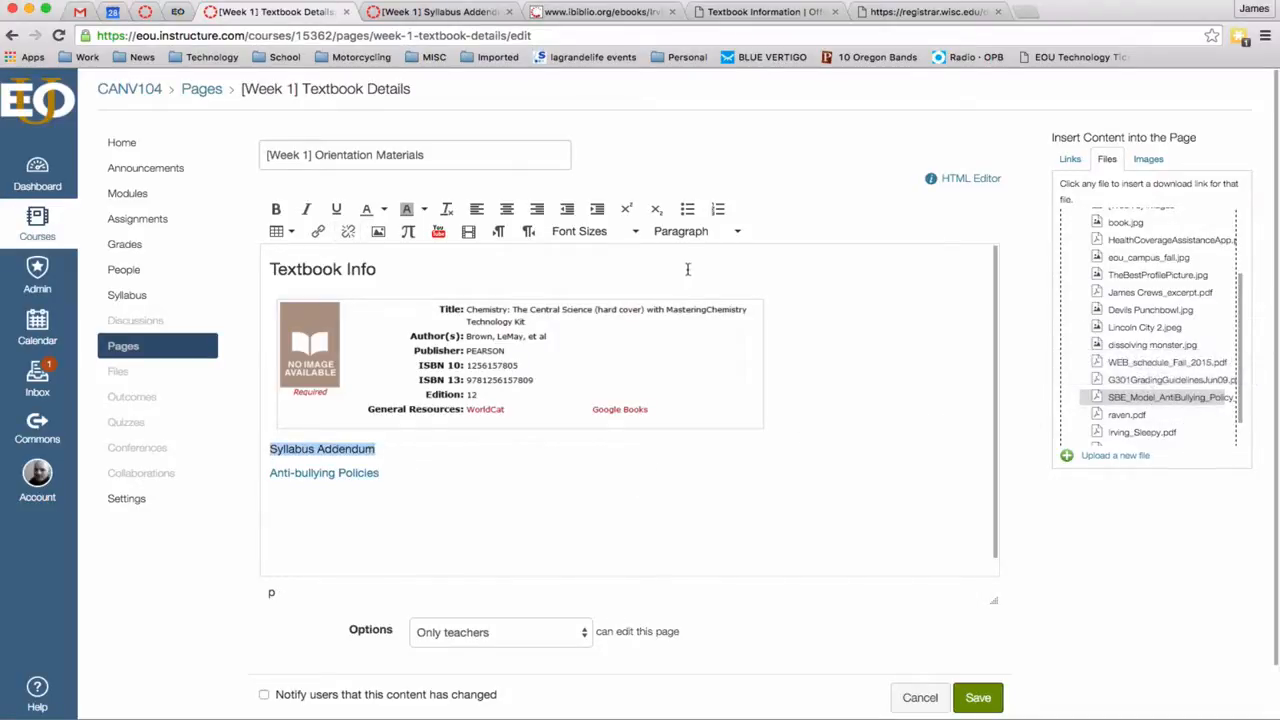
{"action": "left_click", "coordinate": [694, 232]}
{"action": "left_click", "coordinate": [700, 320]}
{"action": "left_click", "coordinate": [632, 478]}
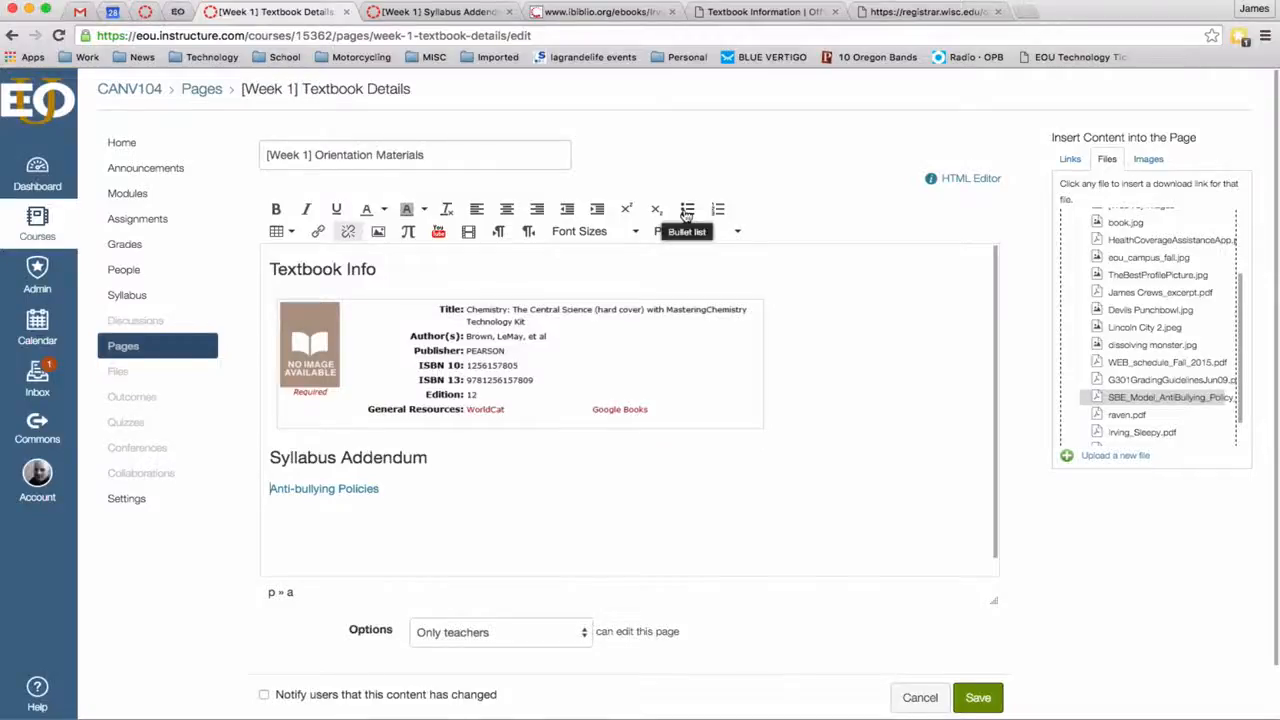
{"action": "left_click", "coordinate": [687, 208]}
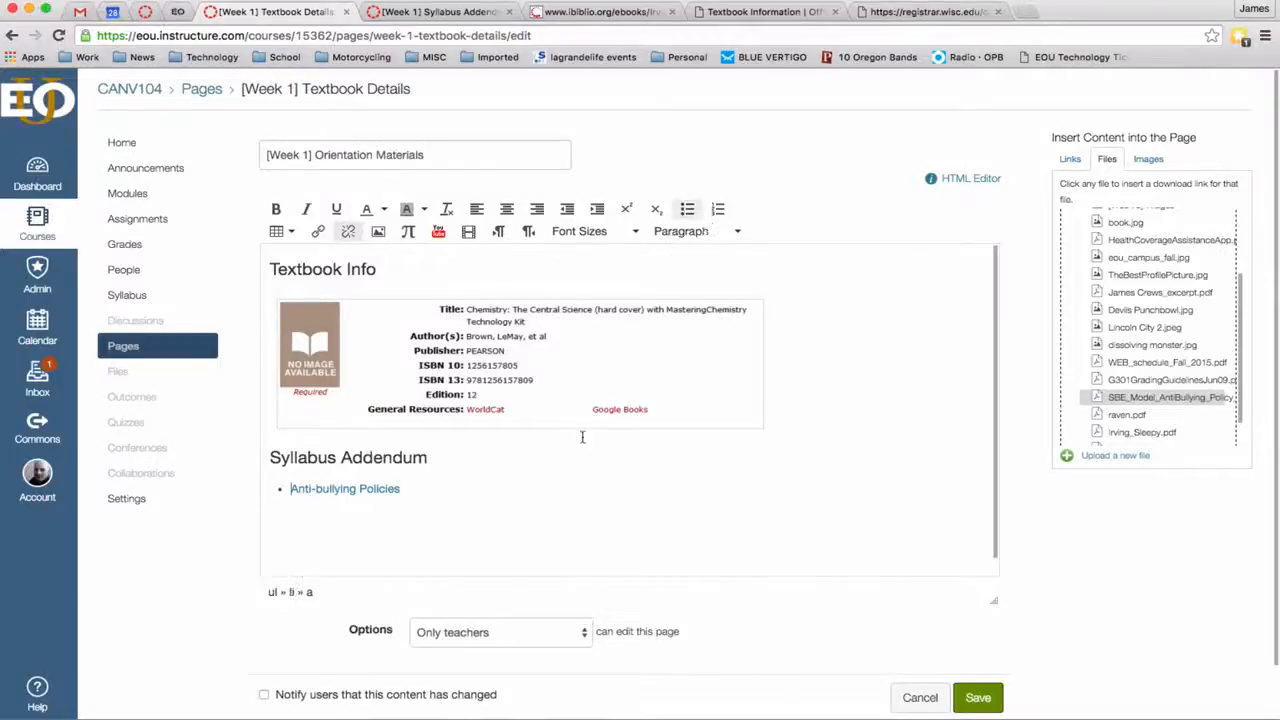
{"action": "left_click", "coordinate": [514, 517]}
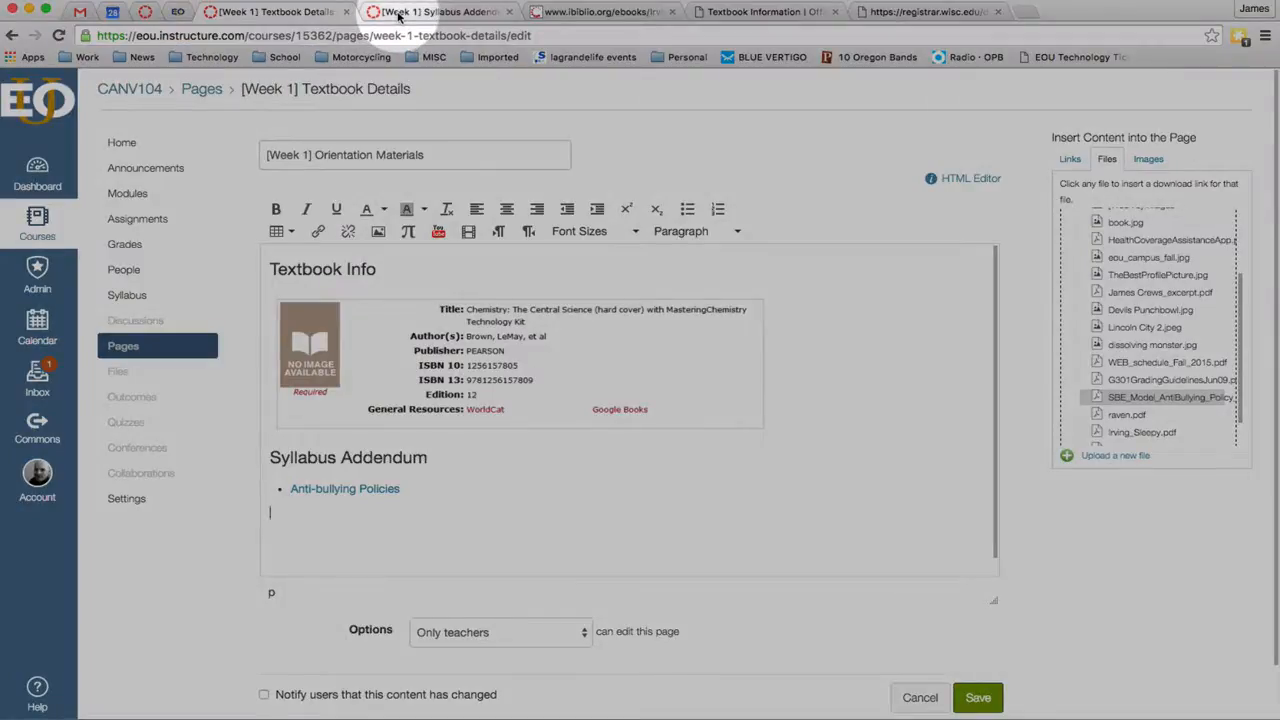
Check which file the [Week 1] Grading Policies page links to in the other browser tab, and return to the page being edited
{"action": "left_click", "coordinate": [398, 12]}
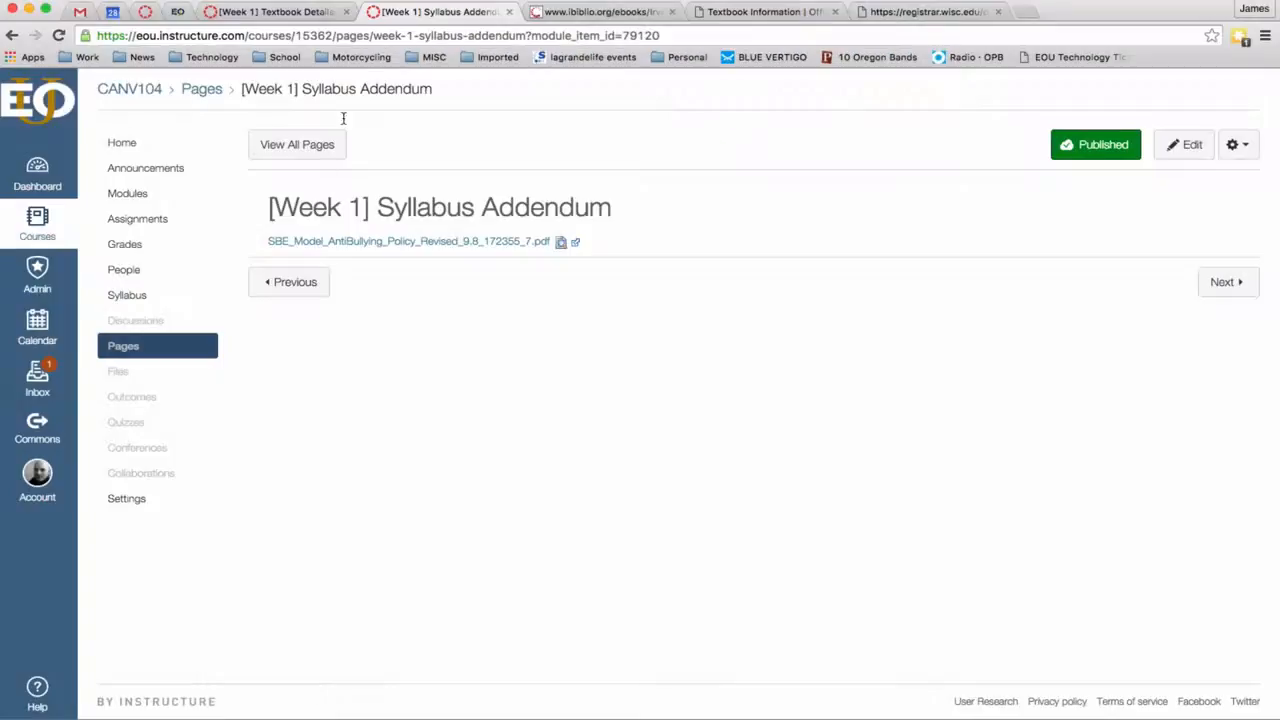
{"action": "left_click", "coordinate": [127, 193]}
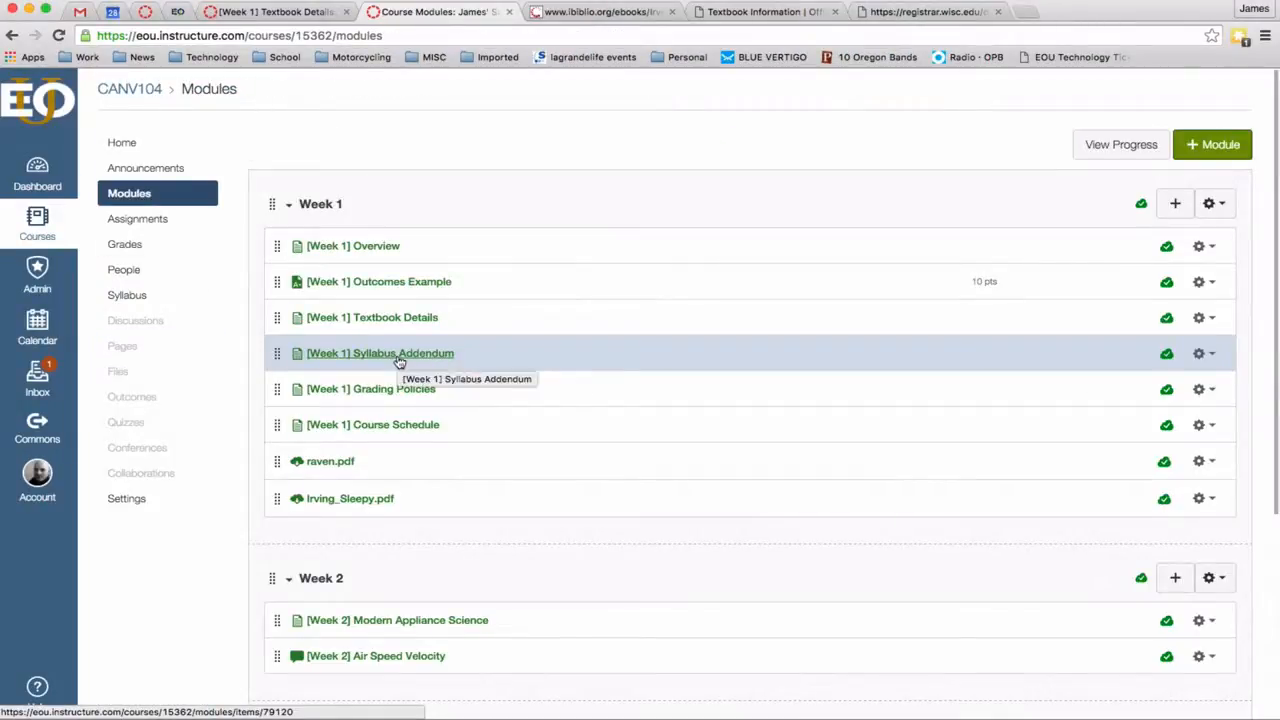
{"action": "left_click", "coordinate": [388, 392]}
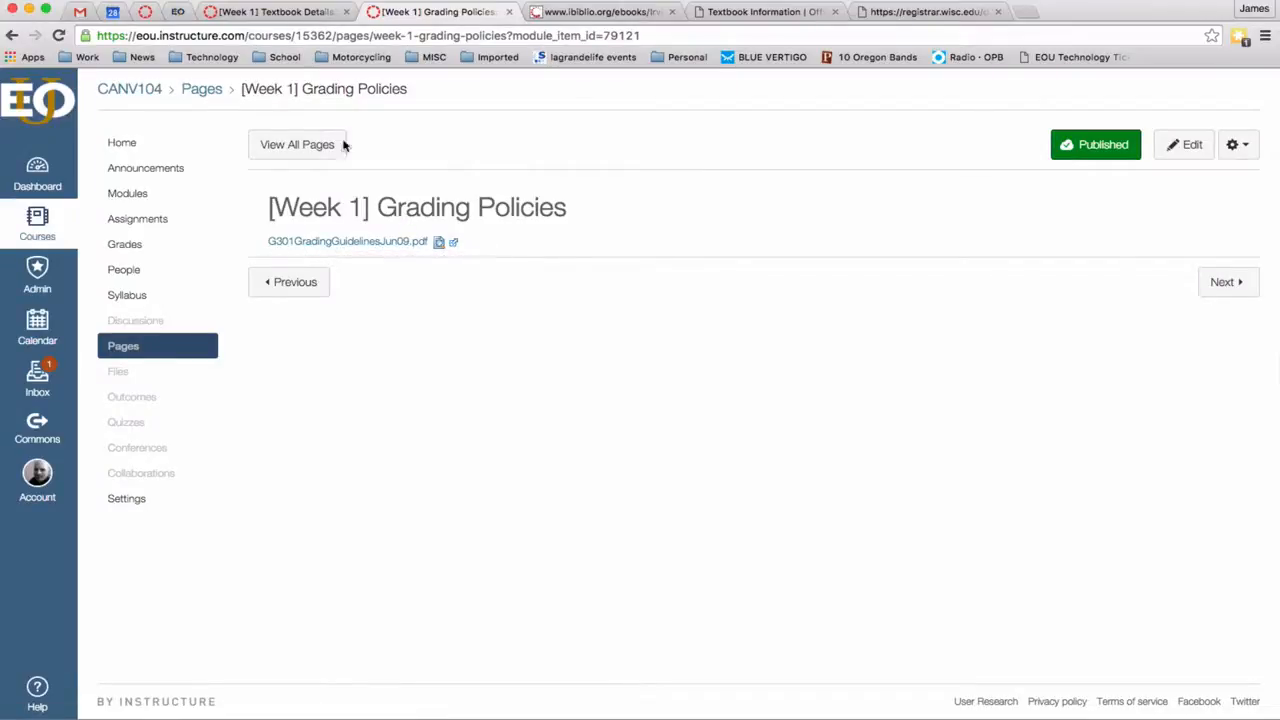
{"action": "left_click", "coordinate": [272, 12]}
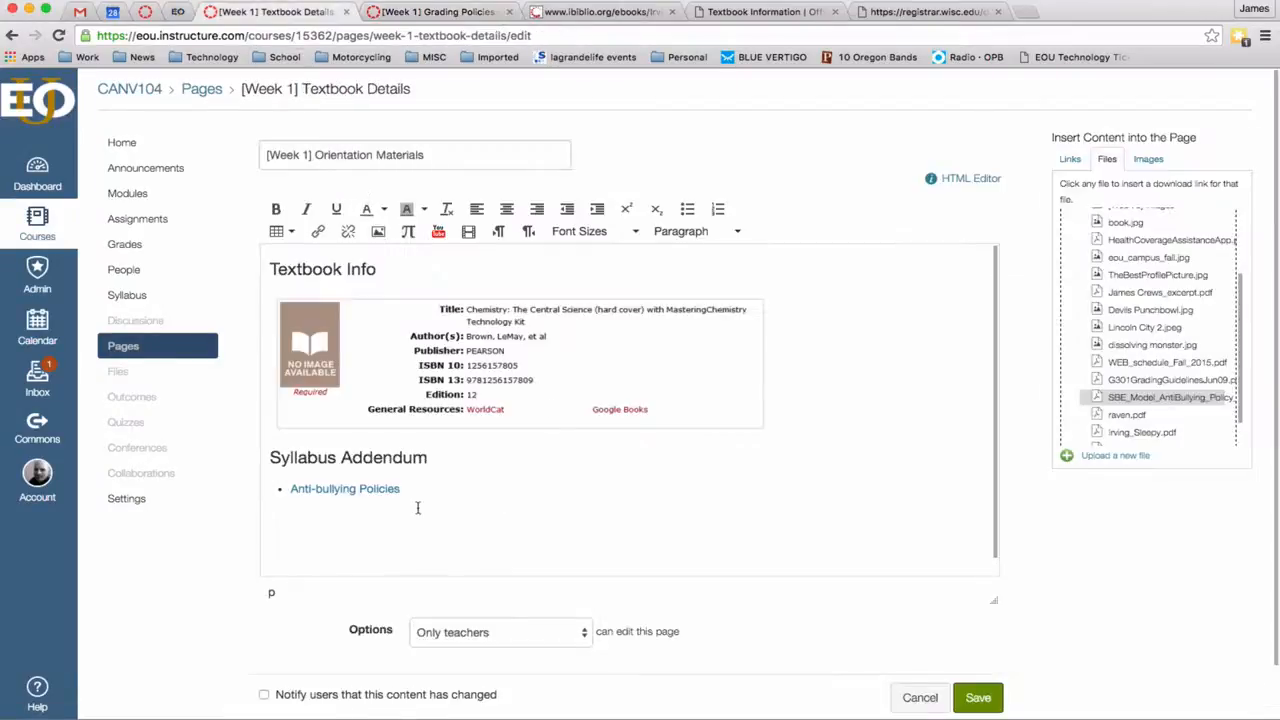
Add a "Grading Policies" heading with a bulleted "Documentation" item linked to the G301GradingGuidelinesJun09 PDF
{"action": "type", "text": "Grading Policies Documentation"}
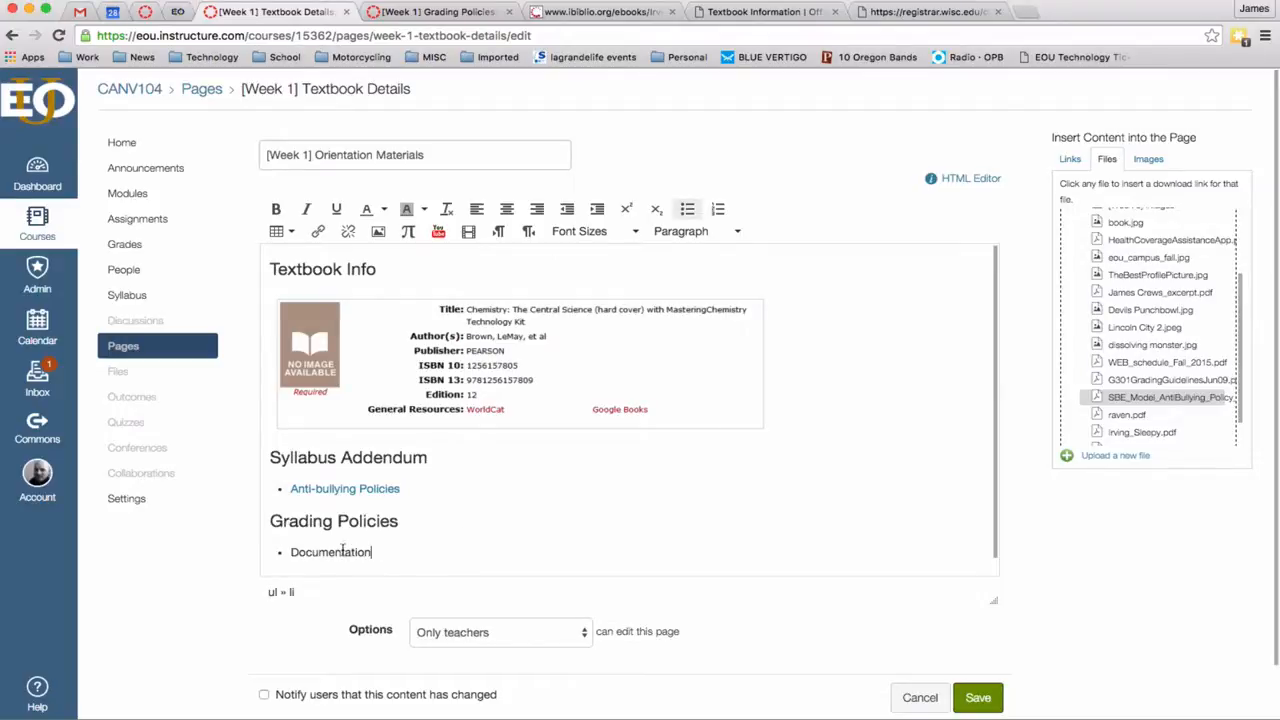
{"action": "left_click_drag", "start_coordinate": [372, 552], "coordinate": [291, 552]}
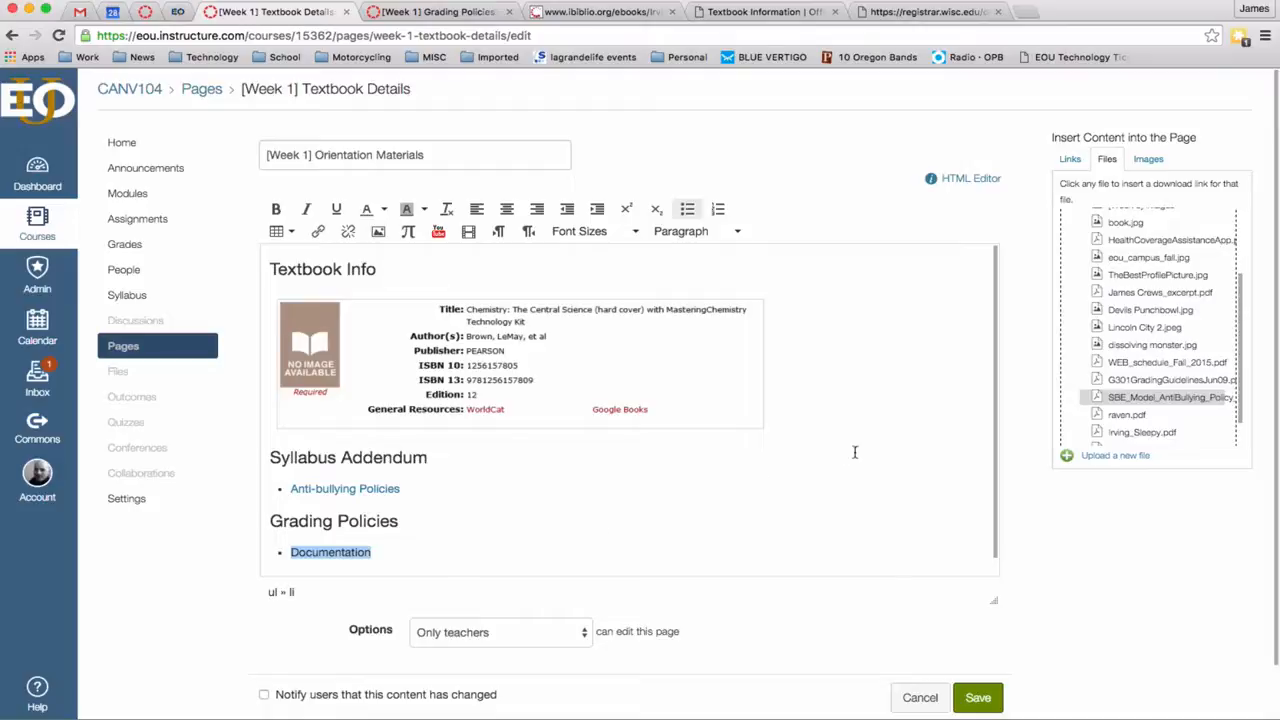
{"action": "left_click", "coordinate": [1124, 383]}
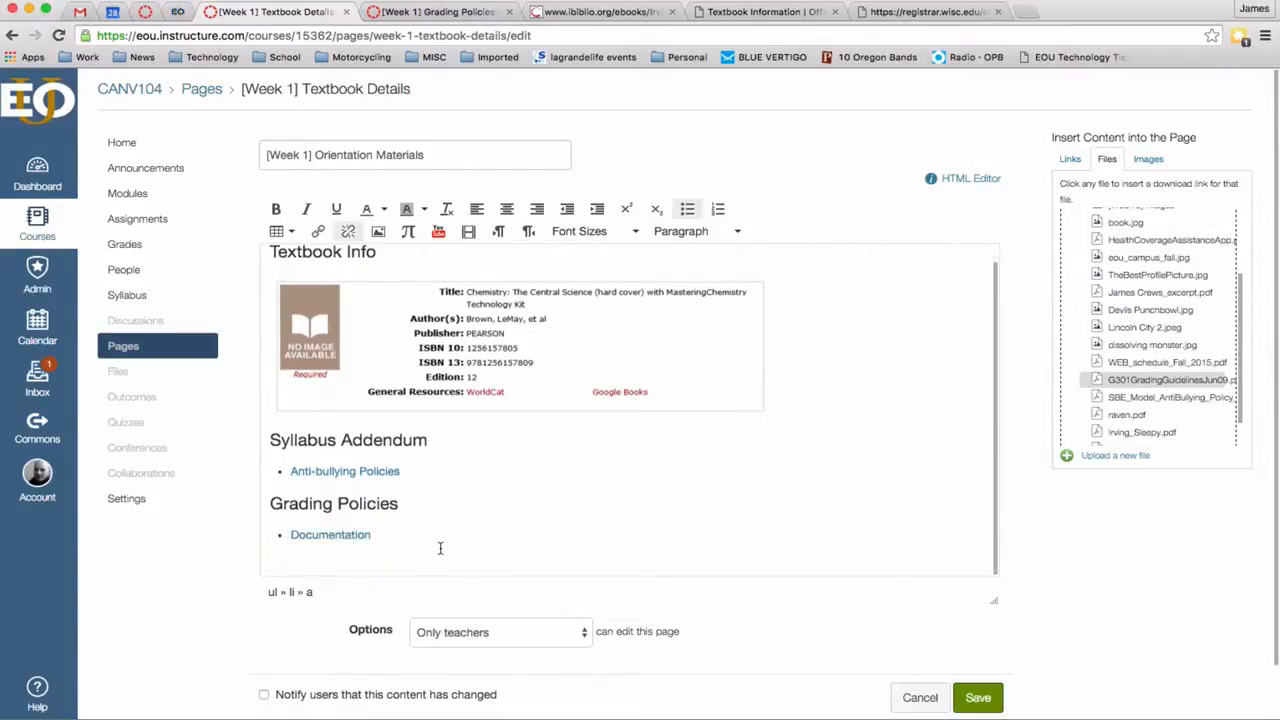
{"action": "scroll", "coordinate": [440, 545], "scroll_direction": "down", "scroll_amount": 1}
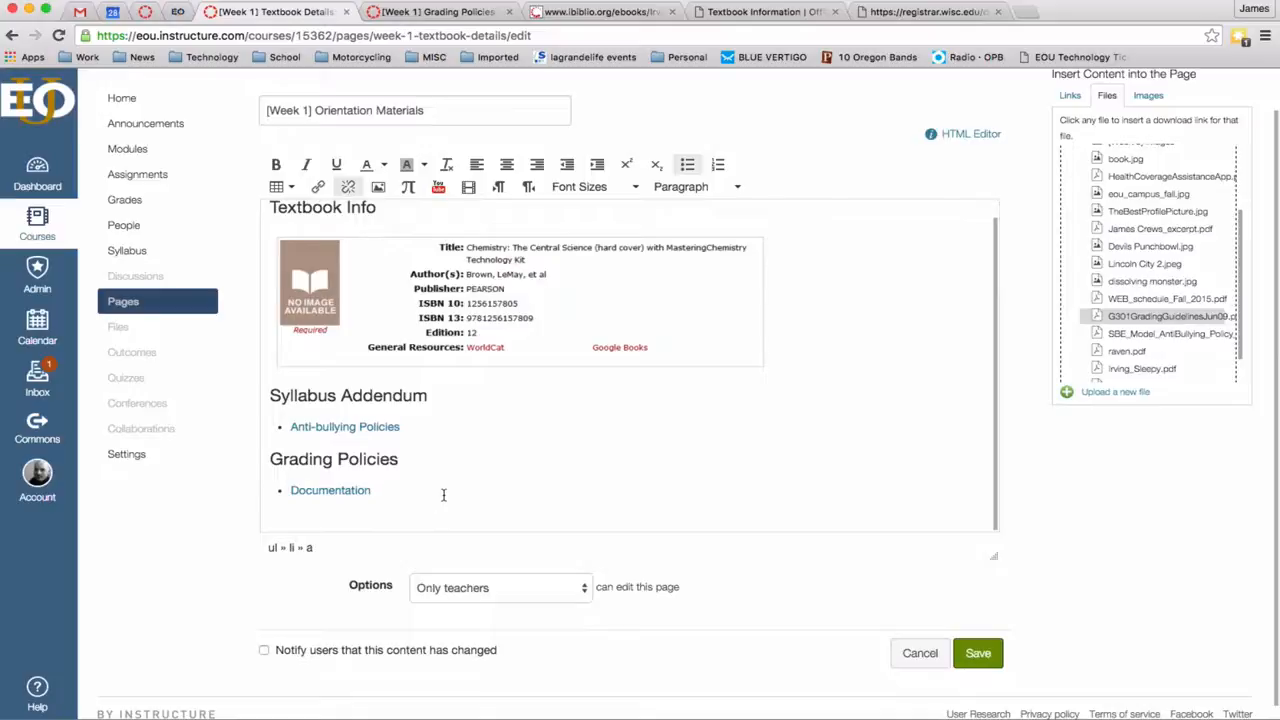
Check which file the [Week 1] Course Schedule page links to in the other browser tab, and return to the Orientation Materials editor
{"action": "key", "text": "ctrl+Tab"}
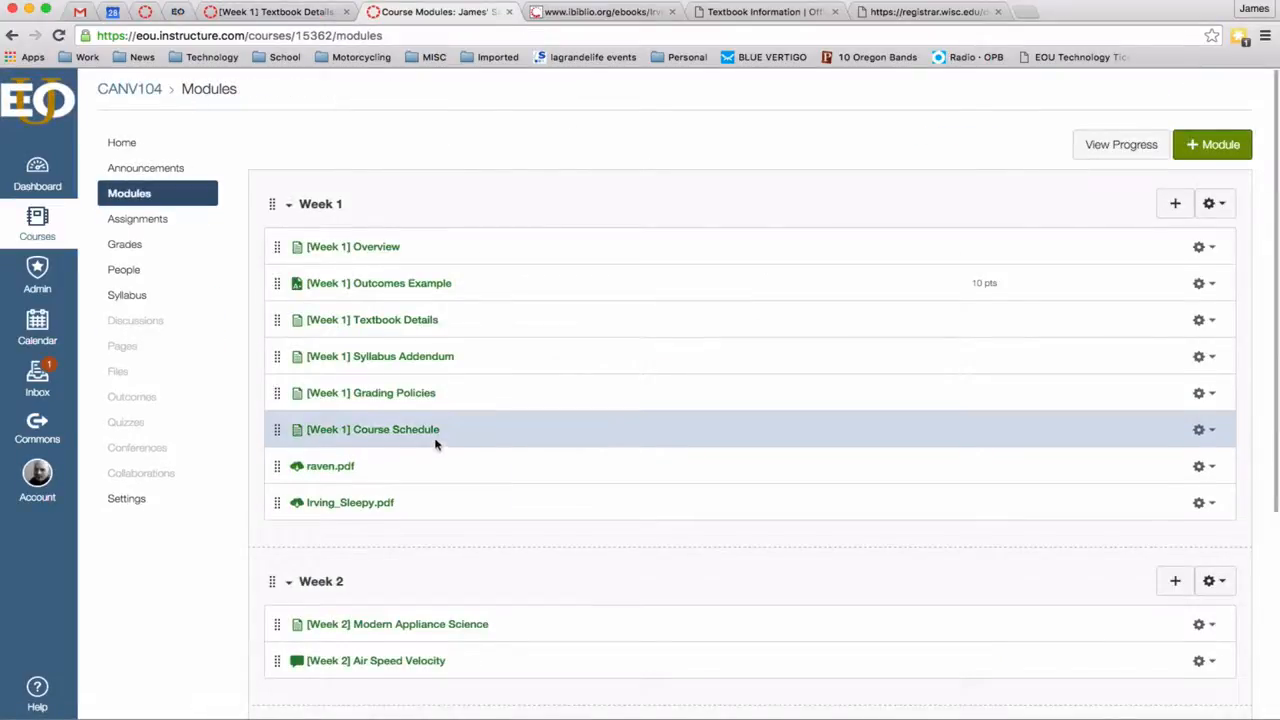
{"action": "left_click", "coordinate": [418, 428]}
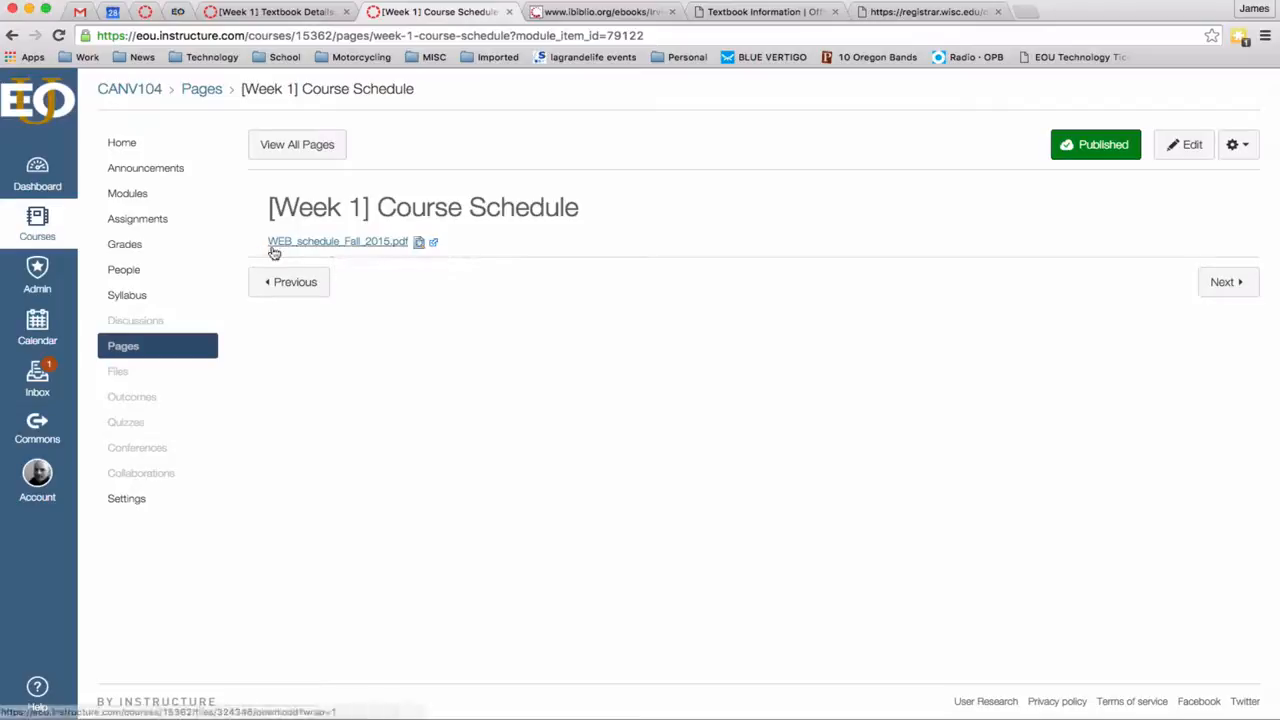
{"action": "left_click", "coordinate": [274, 11]}
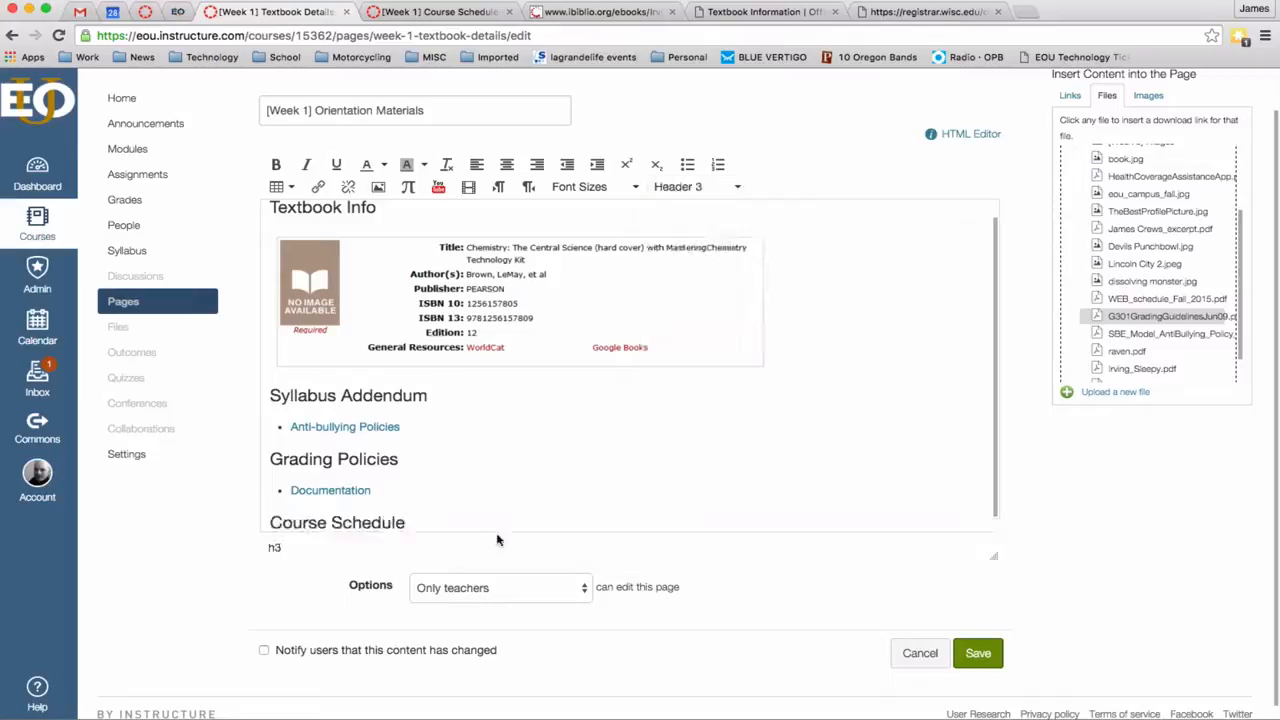
Add a bulleted "Fall 2015" item under Course Schedule, link it to WEB_schedule_Fall_2015.pdf, and save the Orientation Materials page
{"action": "key", "text": "Return"}
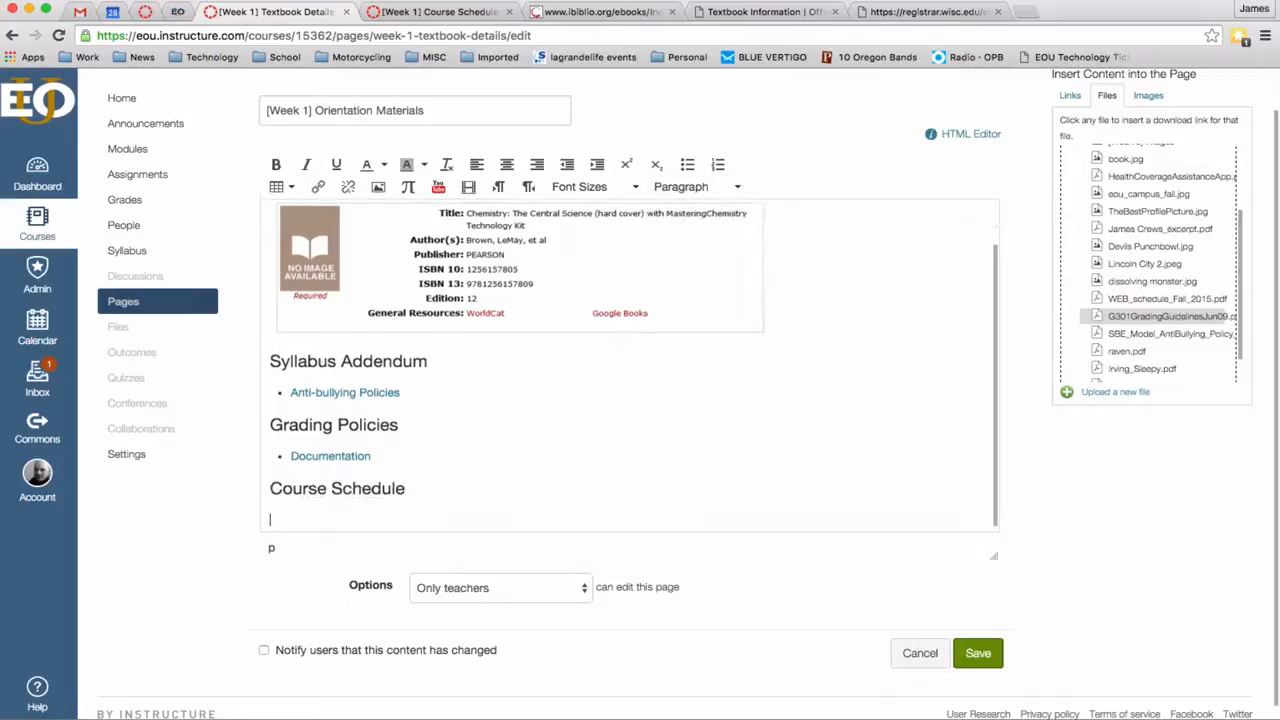
{"action": "type", "text": "Fall 2015"}
{"action": "left_click", "coordinate": [687, 164]}
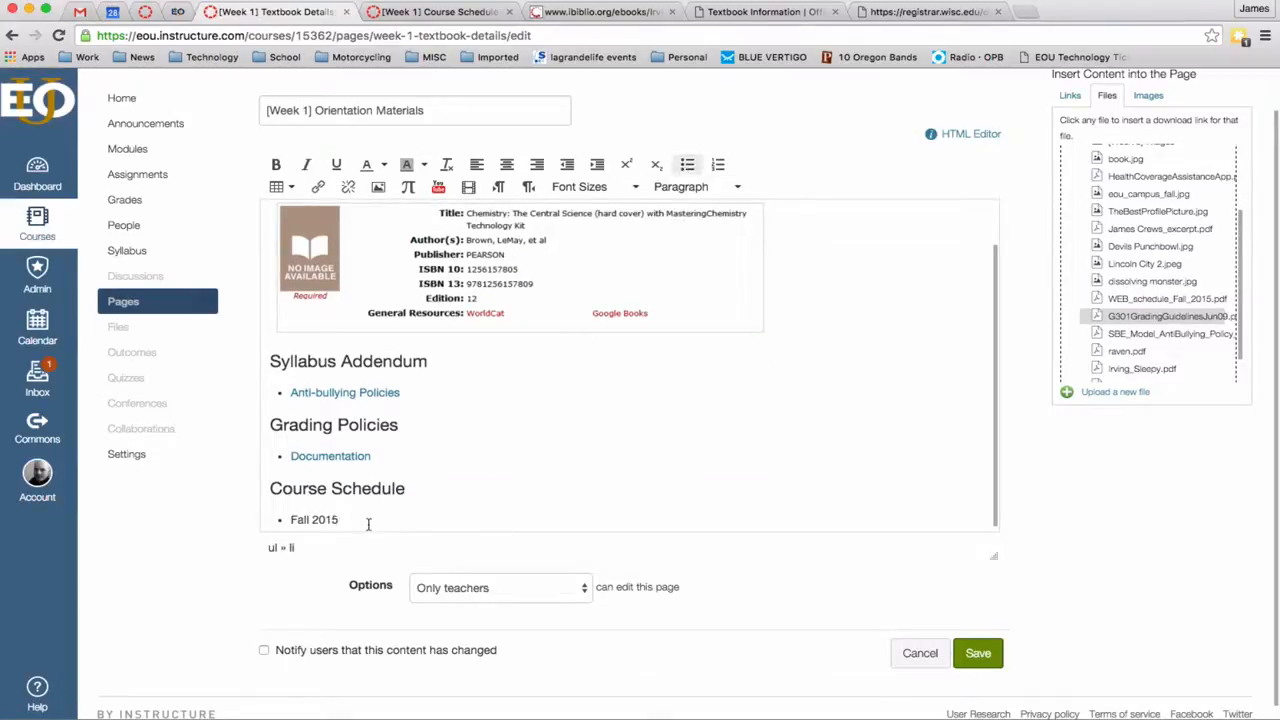
{"action": "left_click_drag", "start_coordinate": [339, 521], "coordinate": [291, 521]}
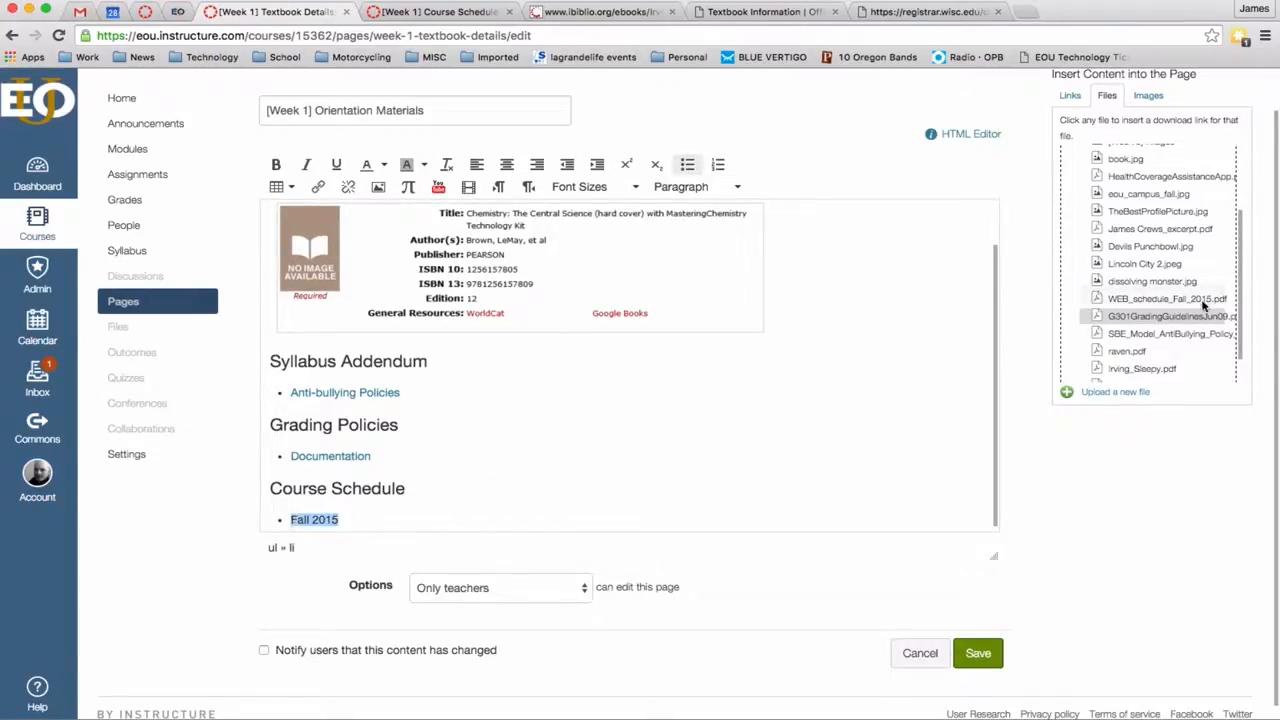
{"action": "left_click", "coordinate": [1163, 298]}
{"action": "left_click", "coordinate": [976, 653]}
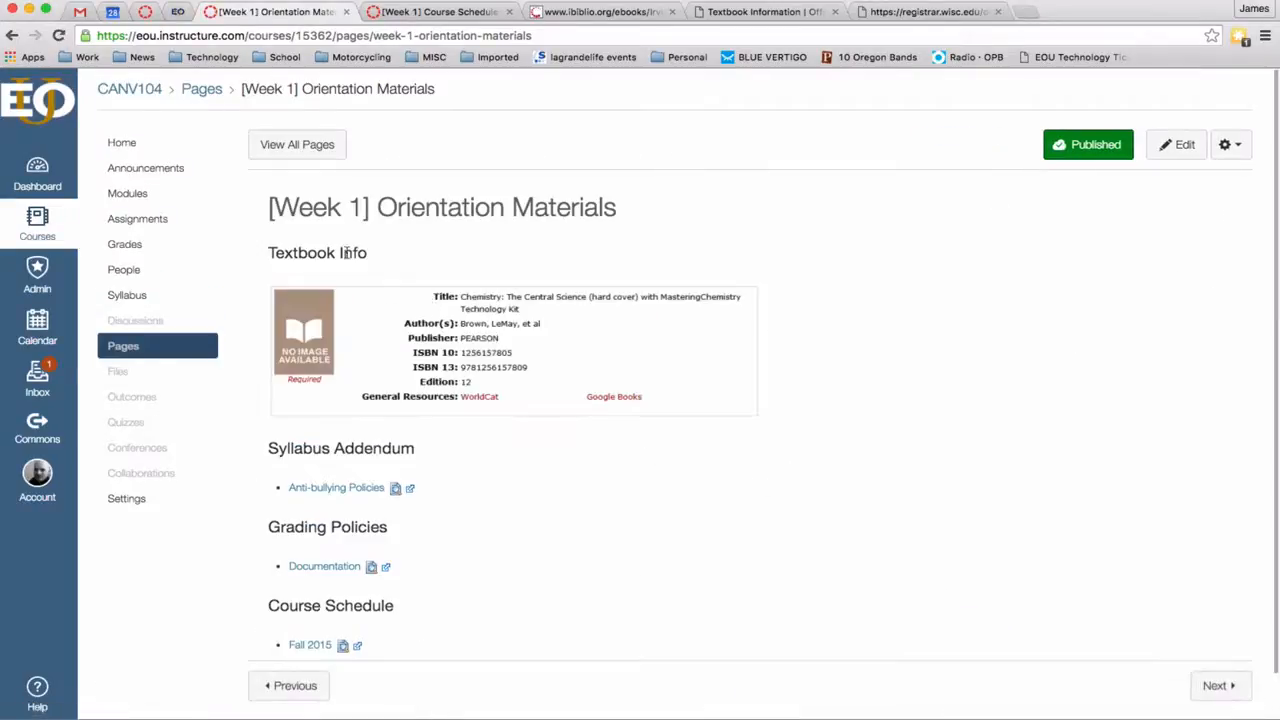
{"action": "left_click_drag", "start_coordinate": [377, 207], "coordinate": [617, 207]}
{"action": "left_click", "coordinate": [616, 207]}
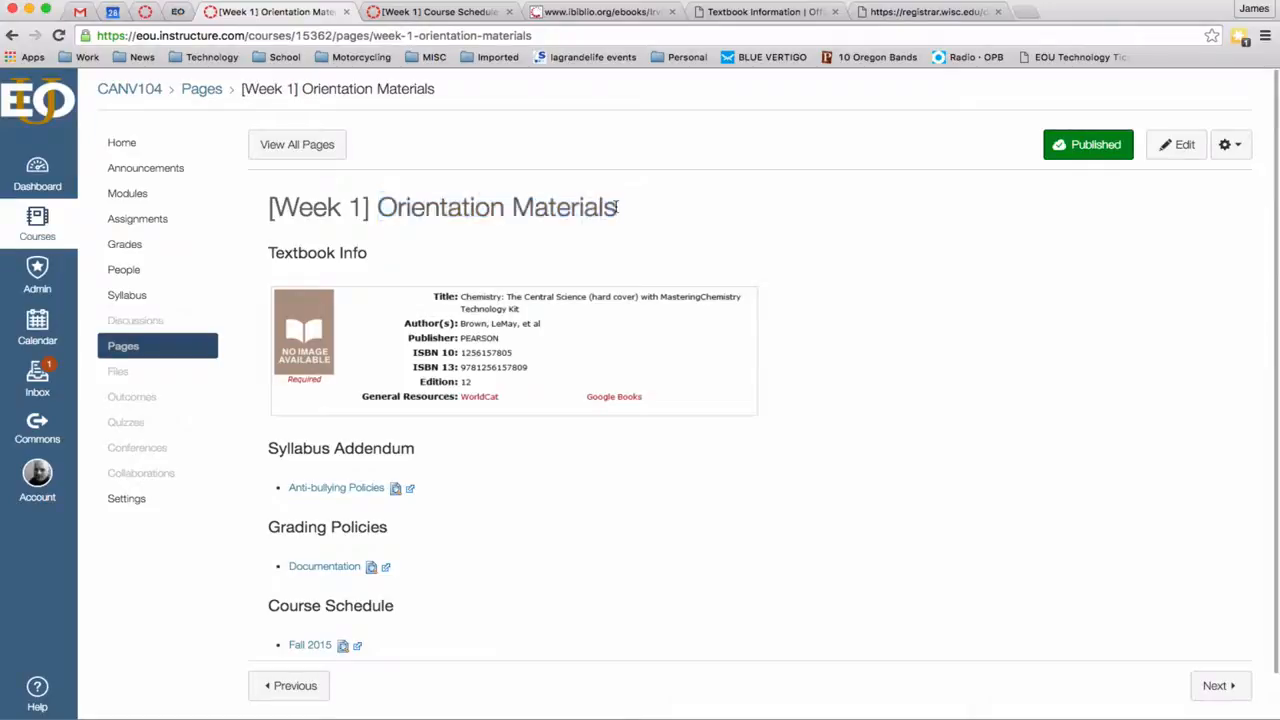
Remove the Syllabus Addendum, Grading Policies and Course Schedule pages from the Week 1 module
{"action": "left_click", "coordinate": [134, 197]}
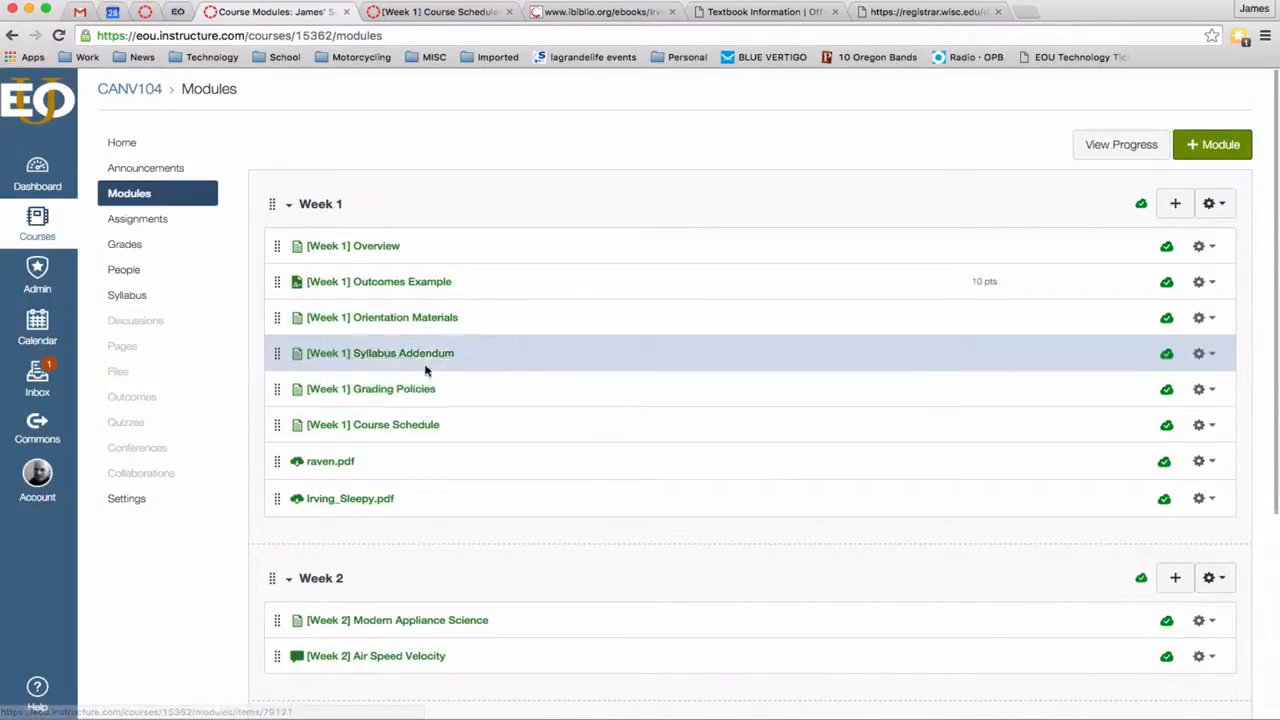
{"action": "left_click", "coordinate": [1197, 360]}
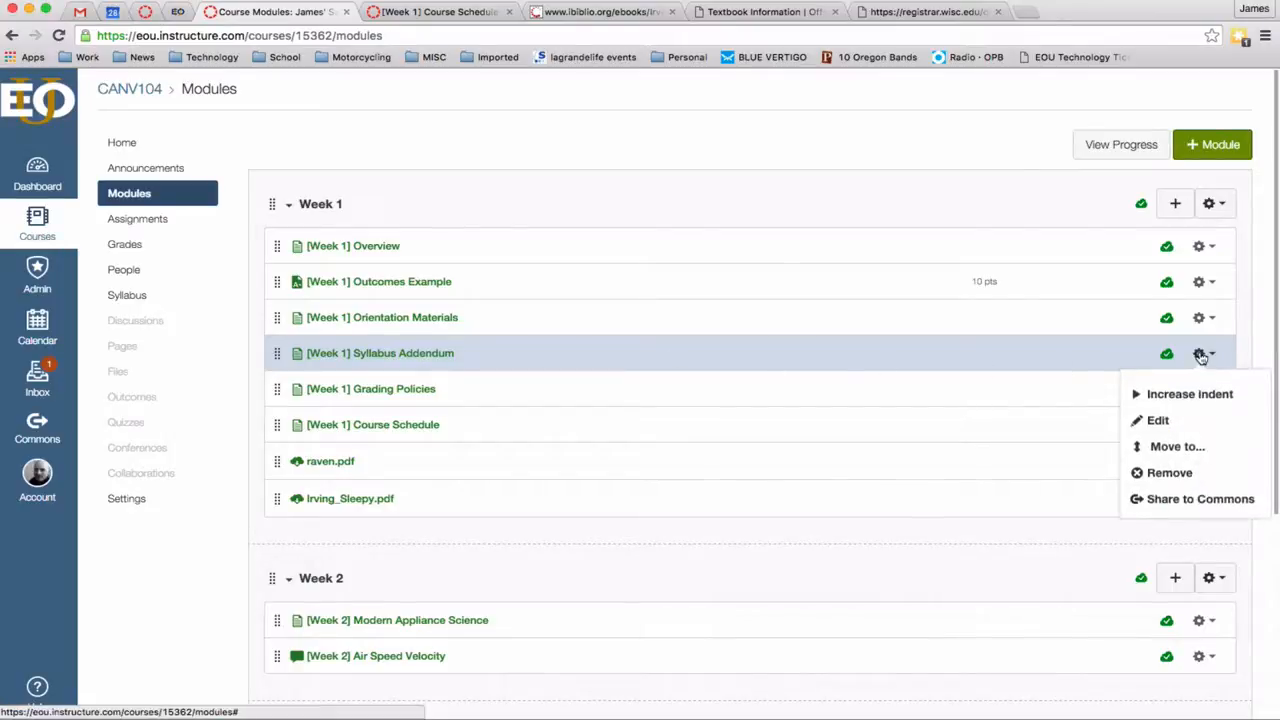
{"action": "left_click", "coordinate": [1182, 470]}
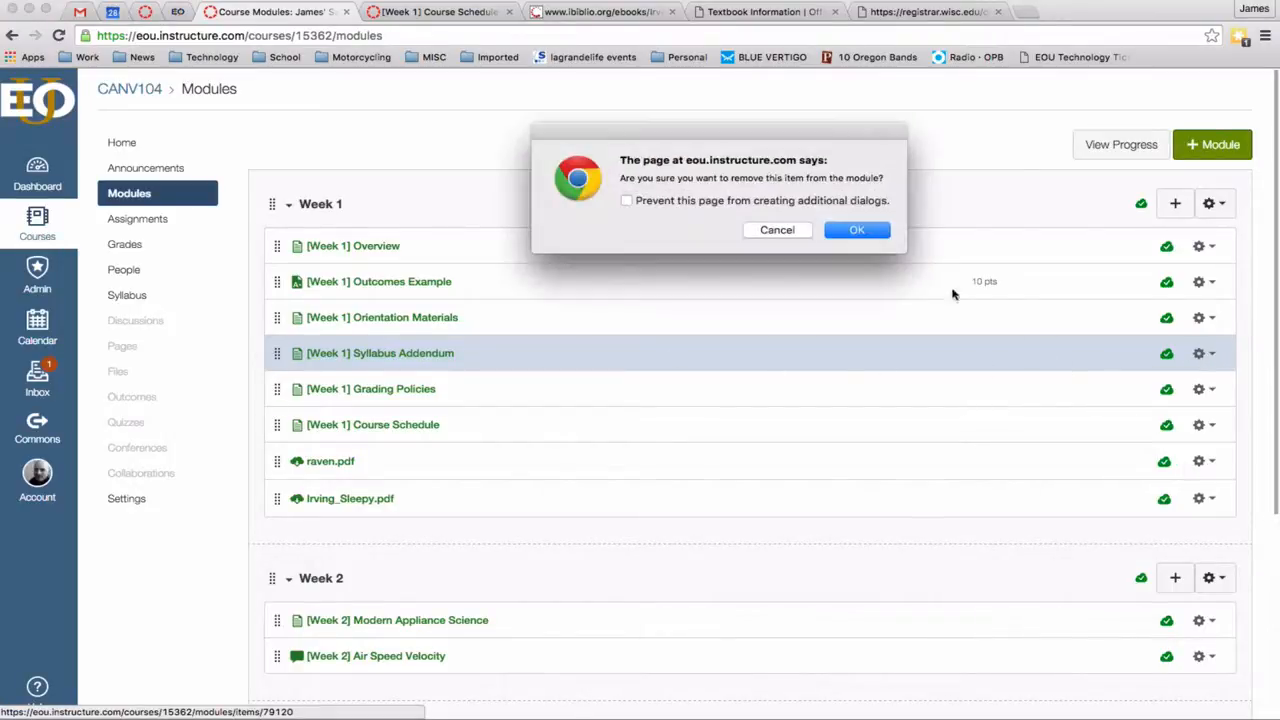
{"action": "left_click", "coordinate": [857, 230]}
{"action": "left_click", "coordinate": [1199, 353]}
{"action": "left_click", "coordinate": [1157, 471]}
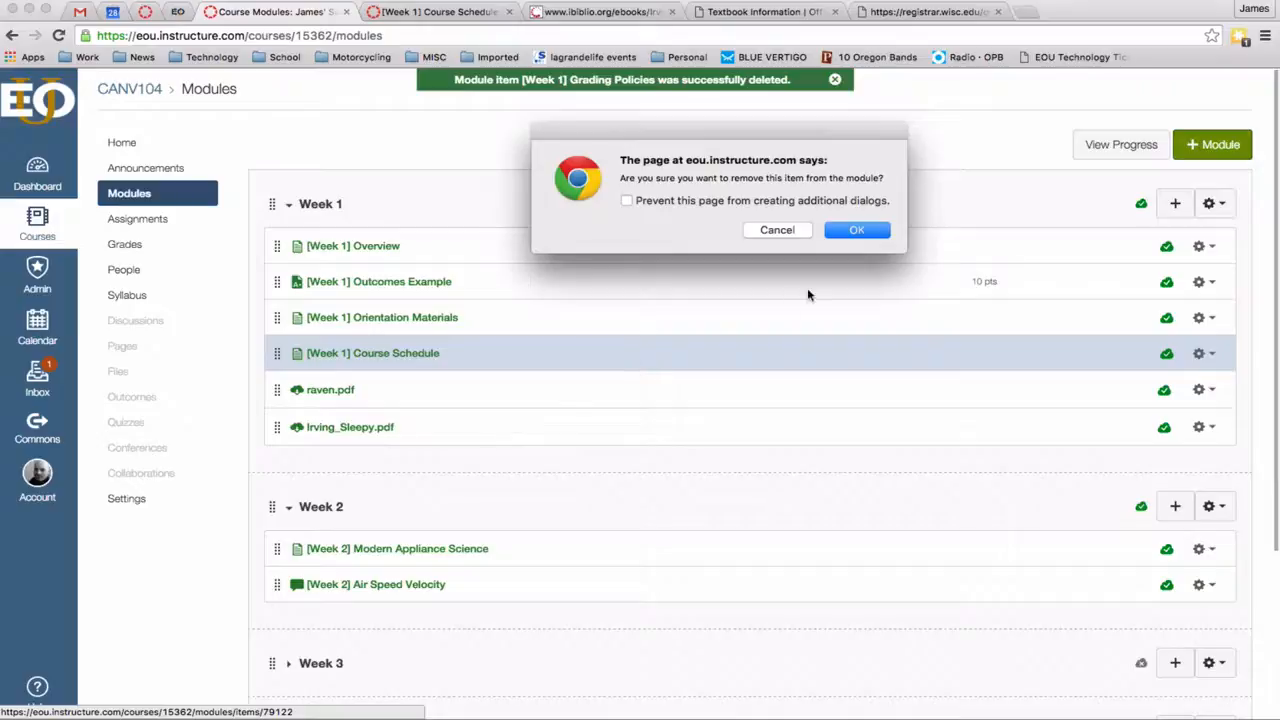
{"action": "left_click", "coordinate": [845, 233]}
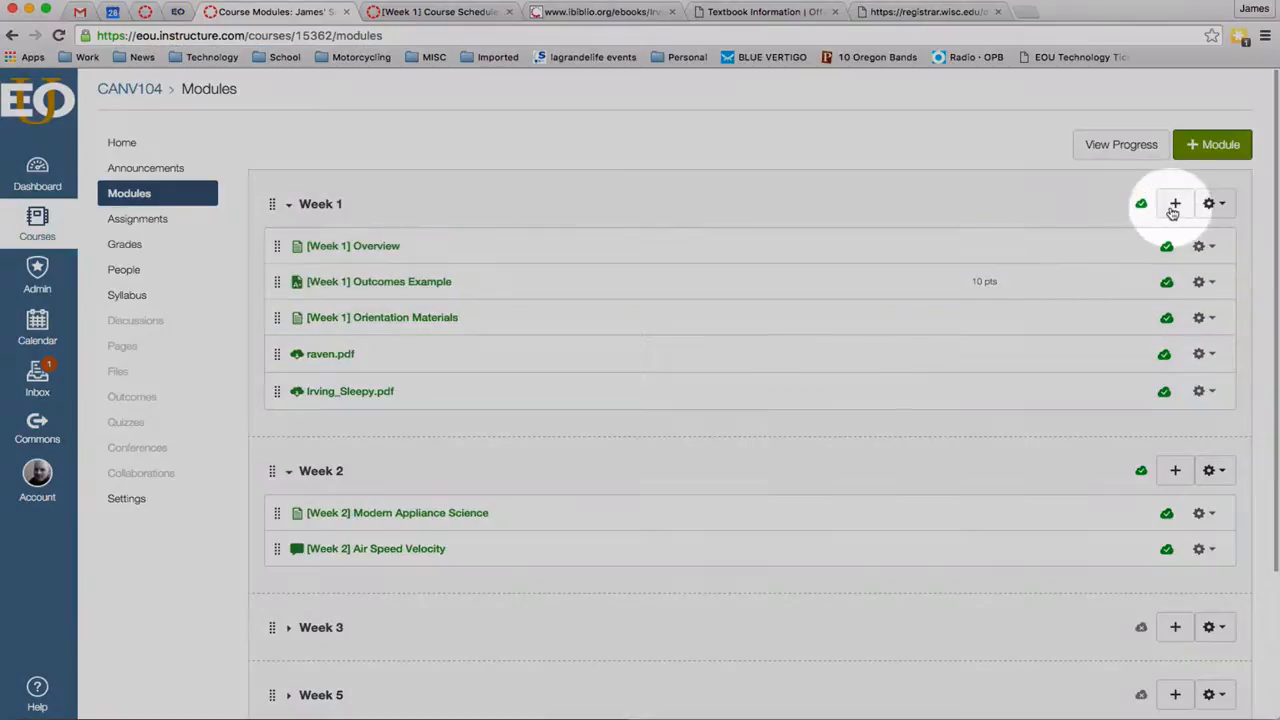
Add a new content page named "[Week 1] Readings" to the Week 1 module and open it
{"action": "left_click", "coordinate": [1174, 206]}
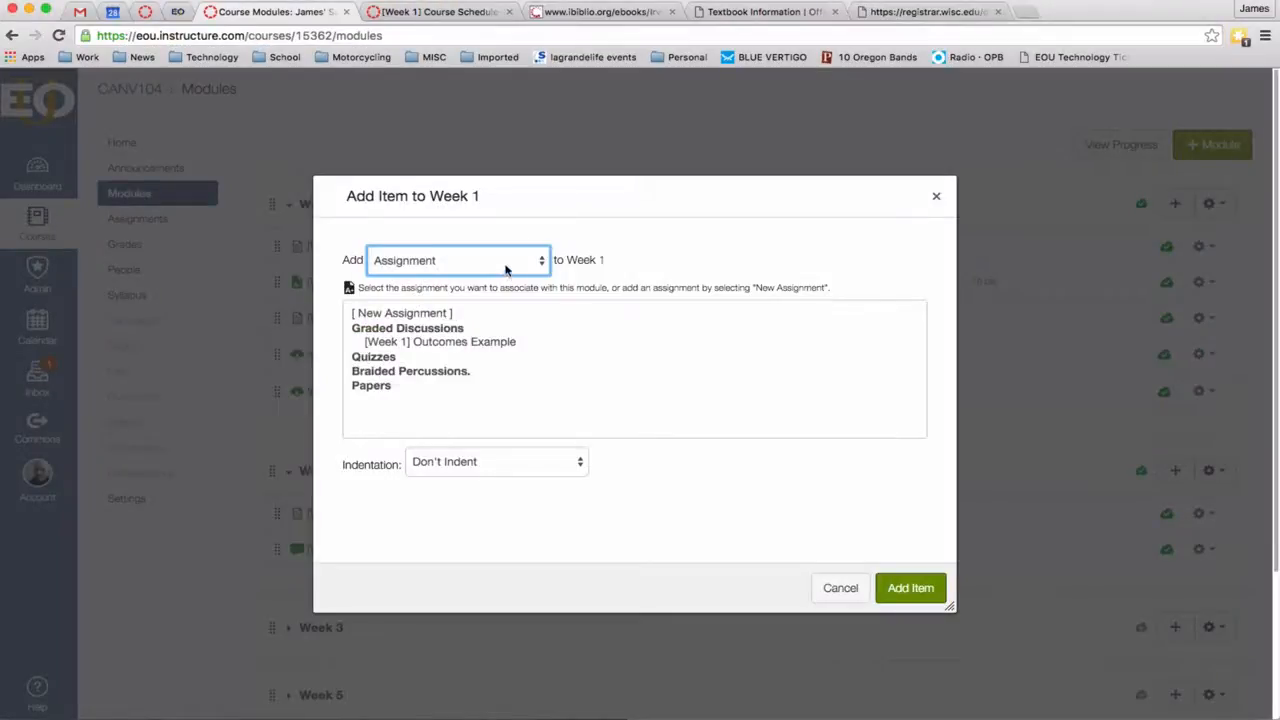
{"action": "left_click", "coordinate": [507, 268]}
{"action": "left_click", "coordinate": [489, 303]}
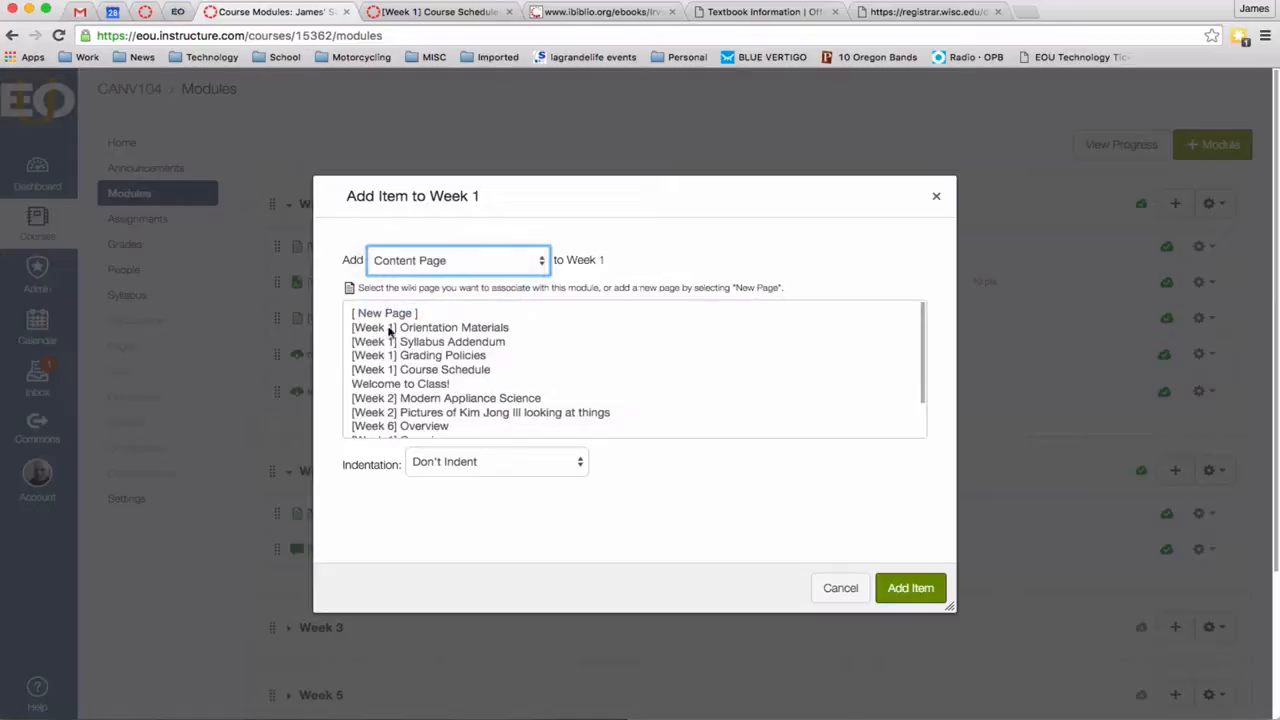
{"action": "left_click", "coordinate": [415, 314]}
{"action": "left_click", "coordinate": [496, 462]}
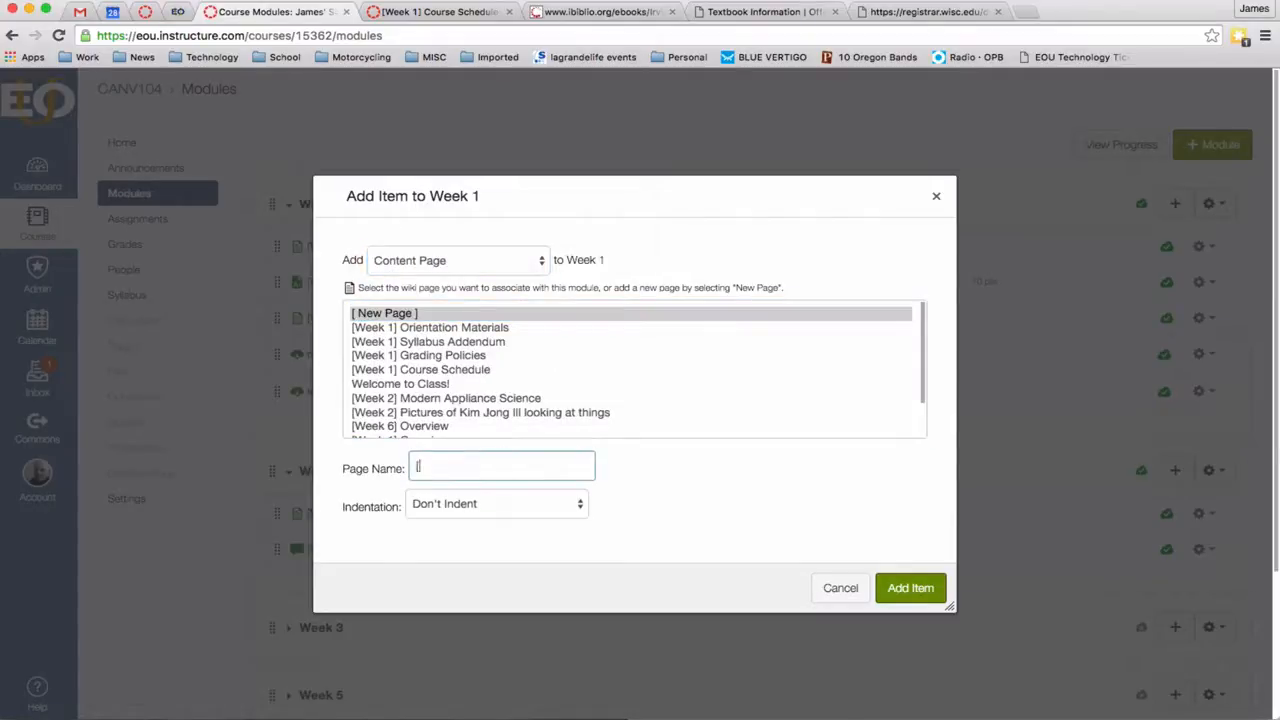
{"action": "type", "text": "[Week 1] Readings"}
{"action": "left_click", "coordinate": [908, 588]}
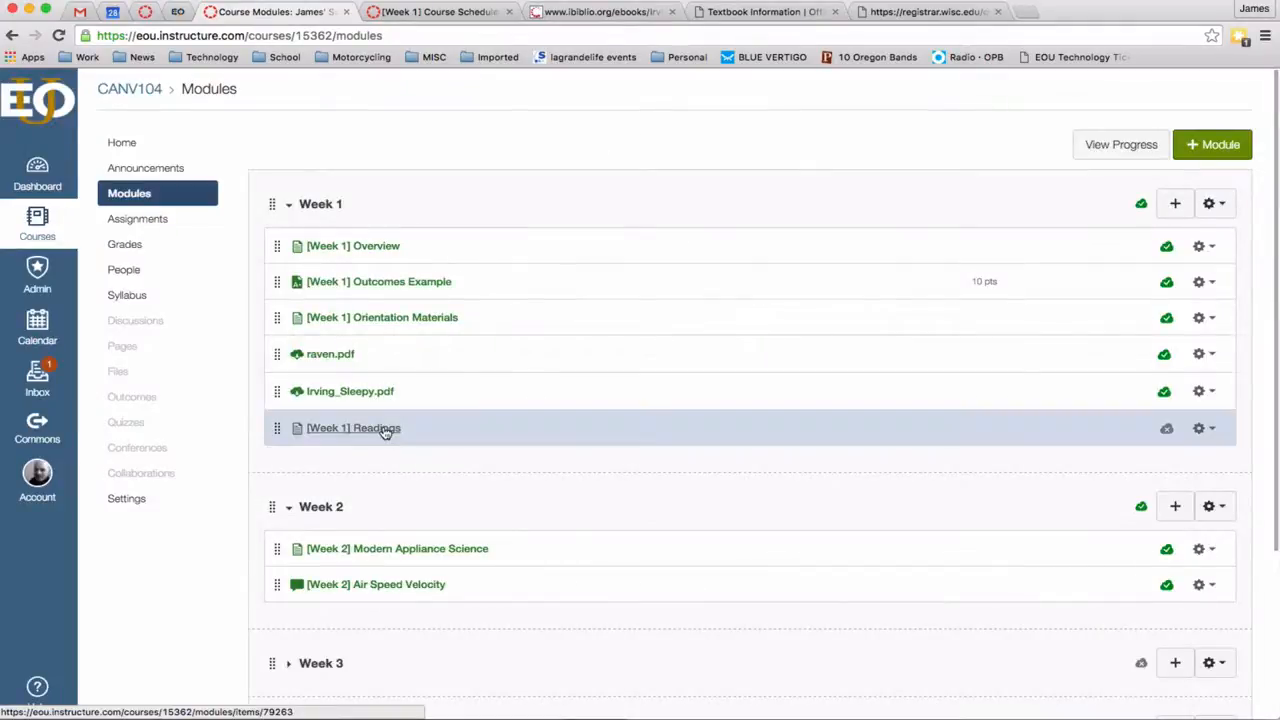
{"action": "left_click", "coordinate": [386, 430]}
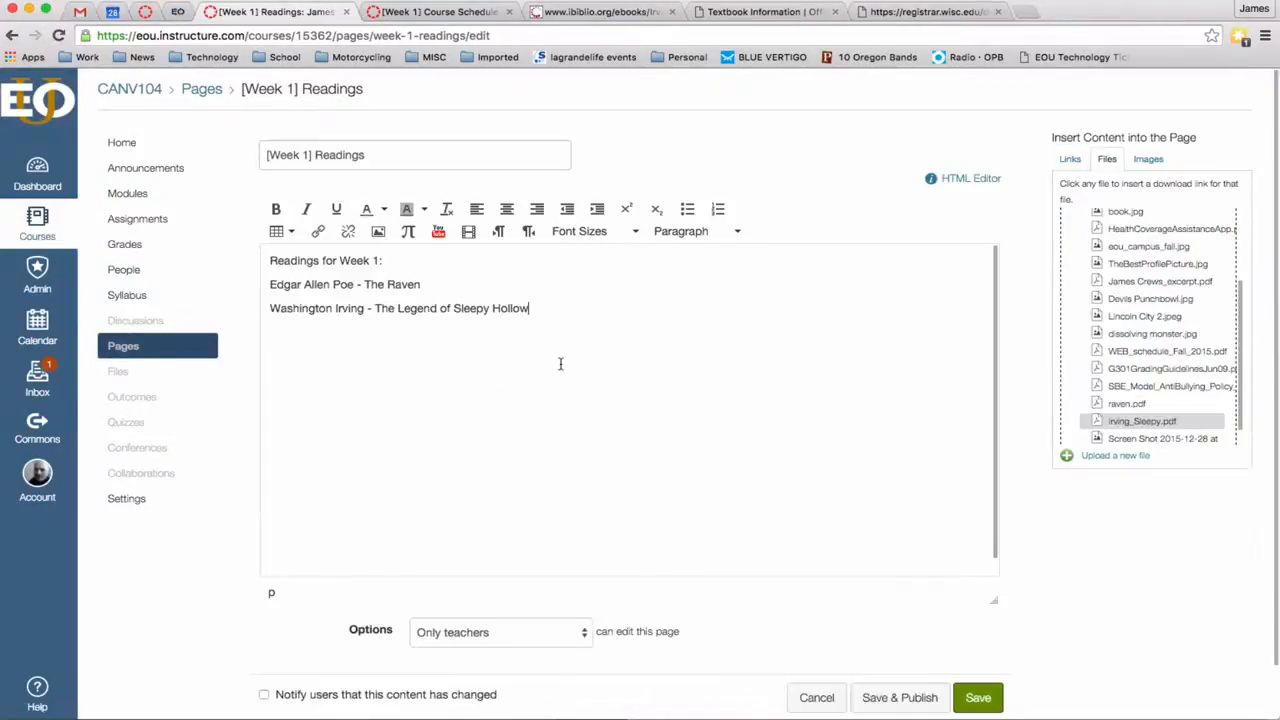
{"action": "left_click_drag", "start_coordinate": [539, 308], "coordinate": [276, 278]}
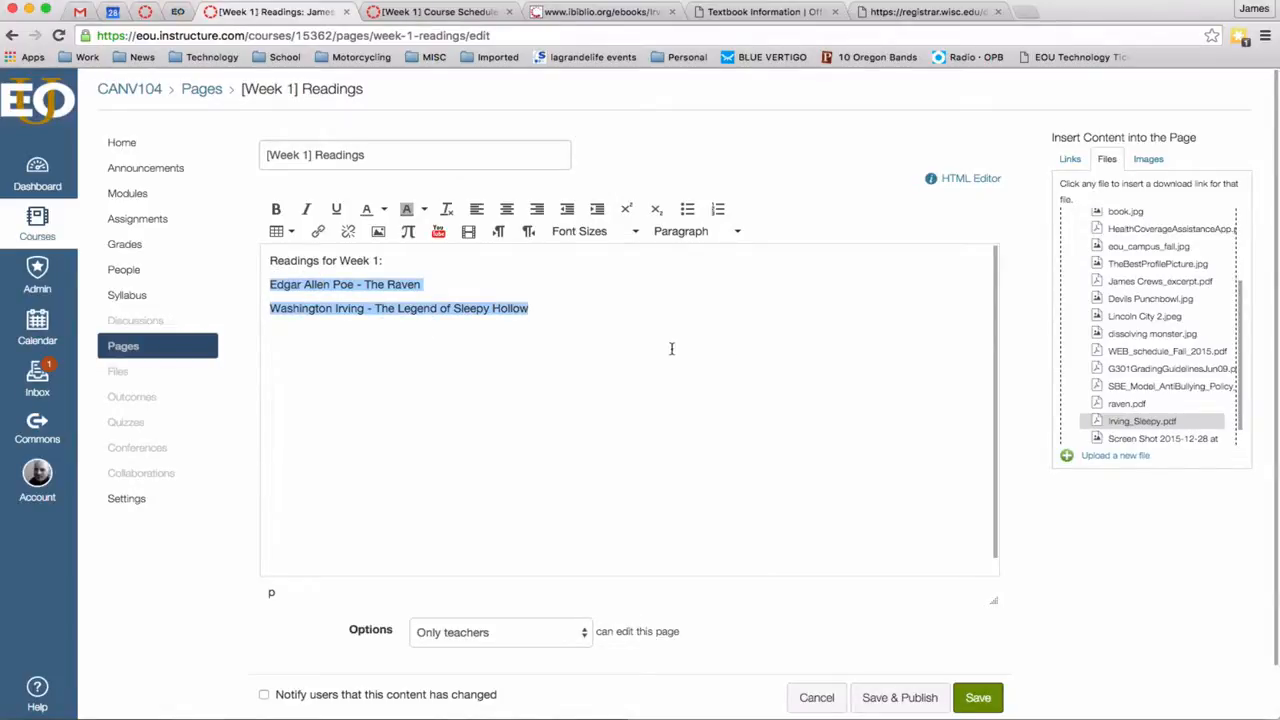
{"action": "left_click", "coordinate": [379, 308]}
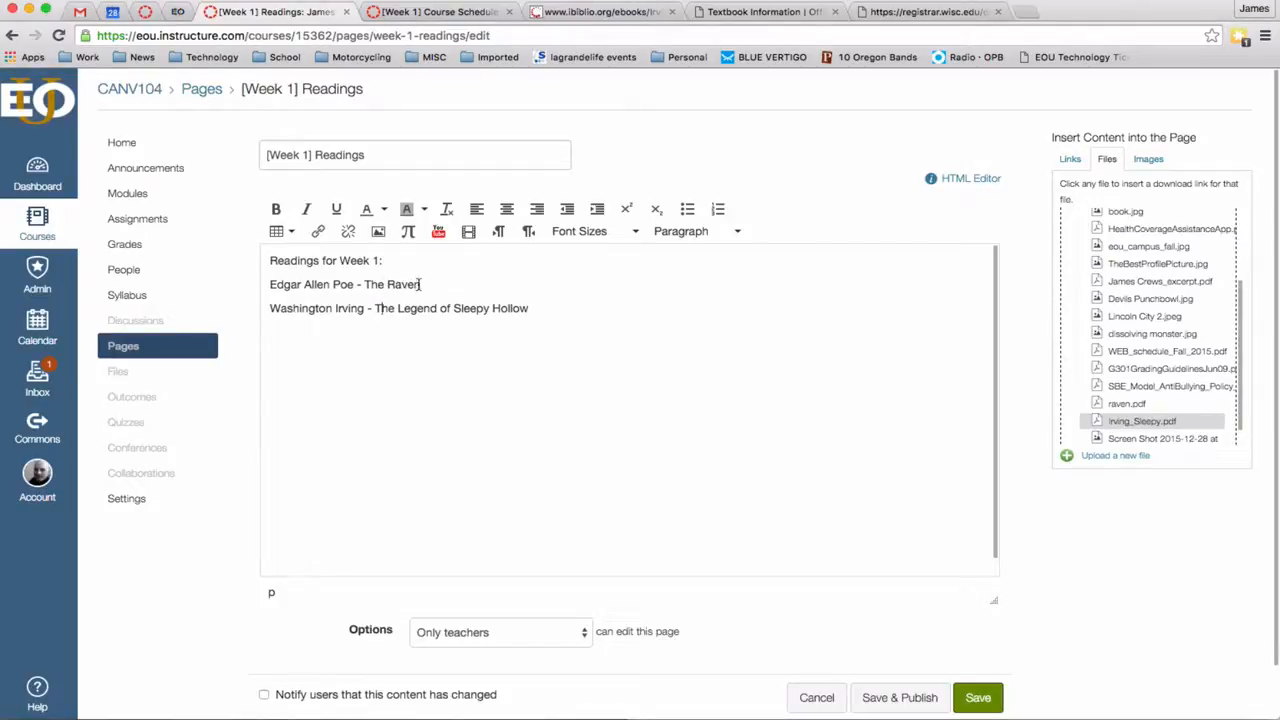
{"action": "left_click_drag", "start_coordinate": [426, 284], "coordinate": [390, 286]}
{"action": "left_click", "coordinate": [430, 286]}
{"action": "left_click_drag", "start_coordinate": [271, 285], "coordinate": [421, 285]}
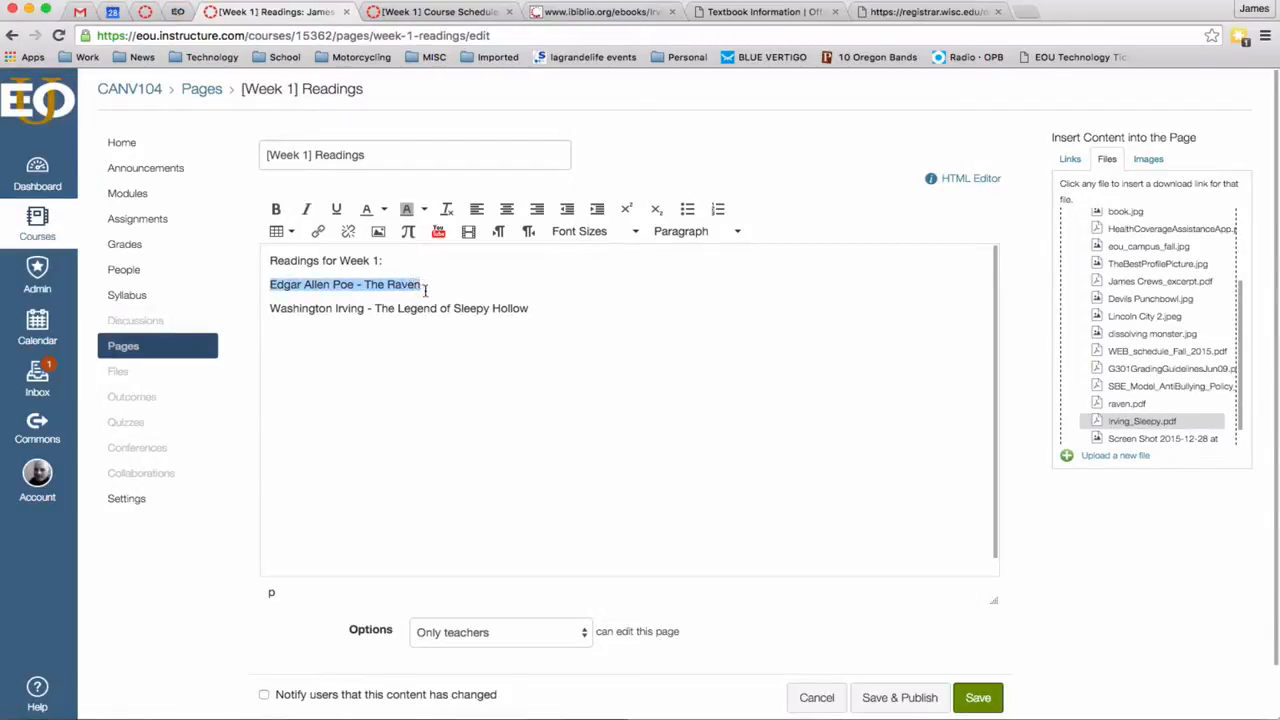
{"action": "left_click_drag", "start_coordinate": [543, 308], "coordinate": [273, 309]}
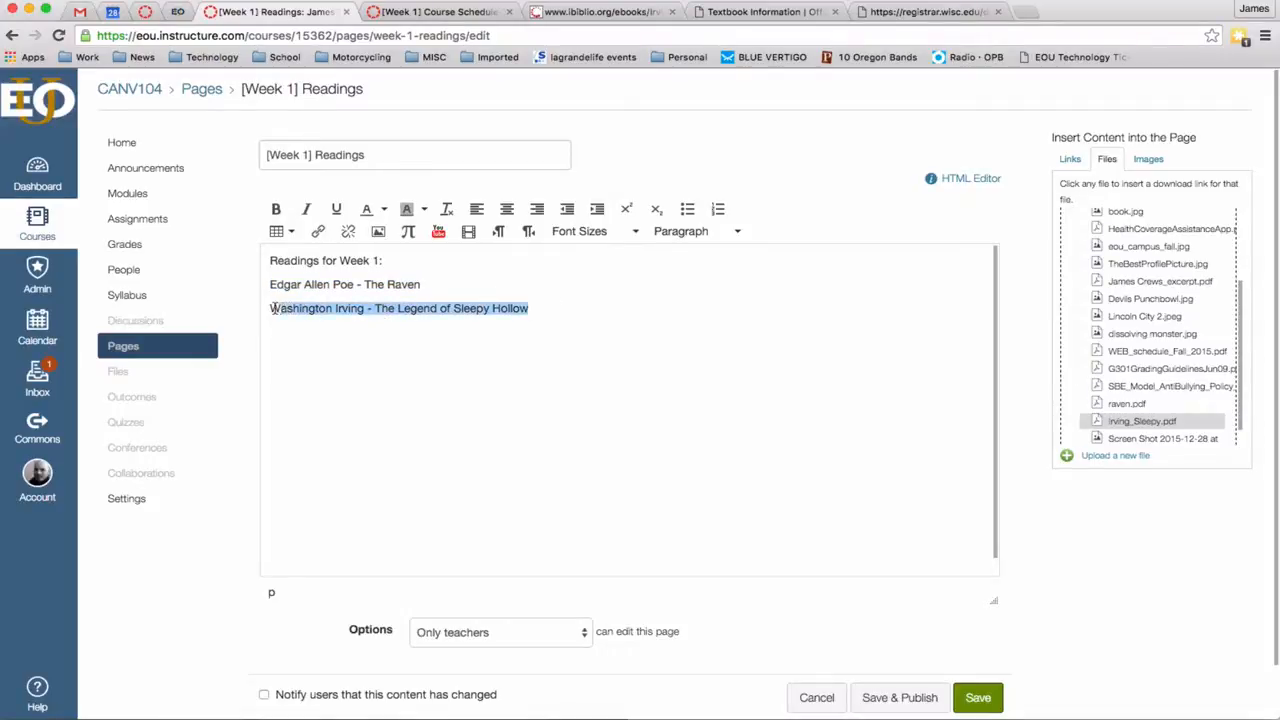
{"action": "left_click", "coordinate": [348, 310]}
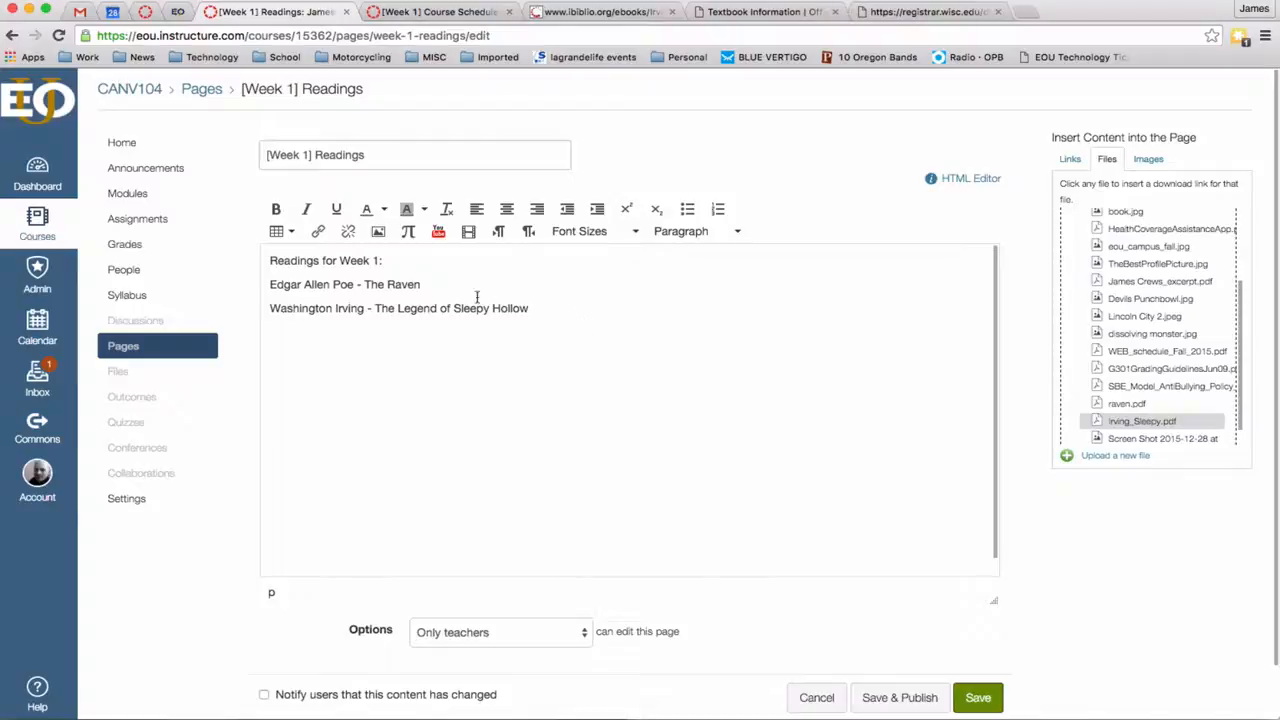
Link the "Edgar Allen Poe - The Raven" line to raven.pdf and the "Washington Irving - The Legend of Sleepy Hollow" line to Irving_Sleepy.pdf
{"action": "left_click_drag", "start_coordinate": [390, 275], "coordinate": [278, 282]}
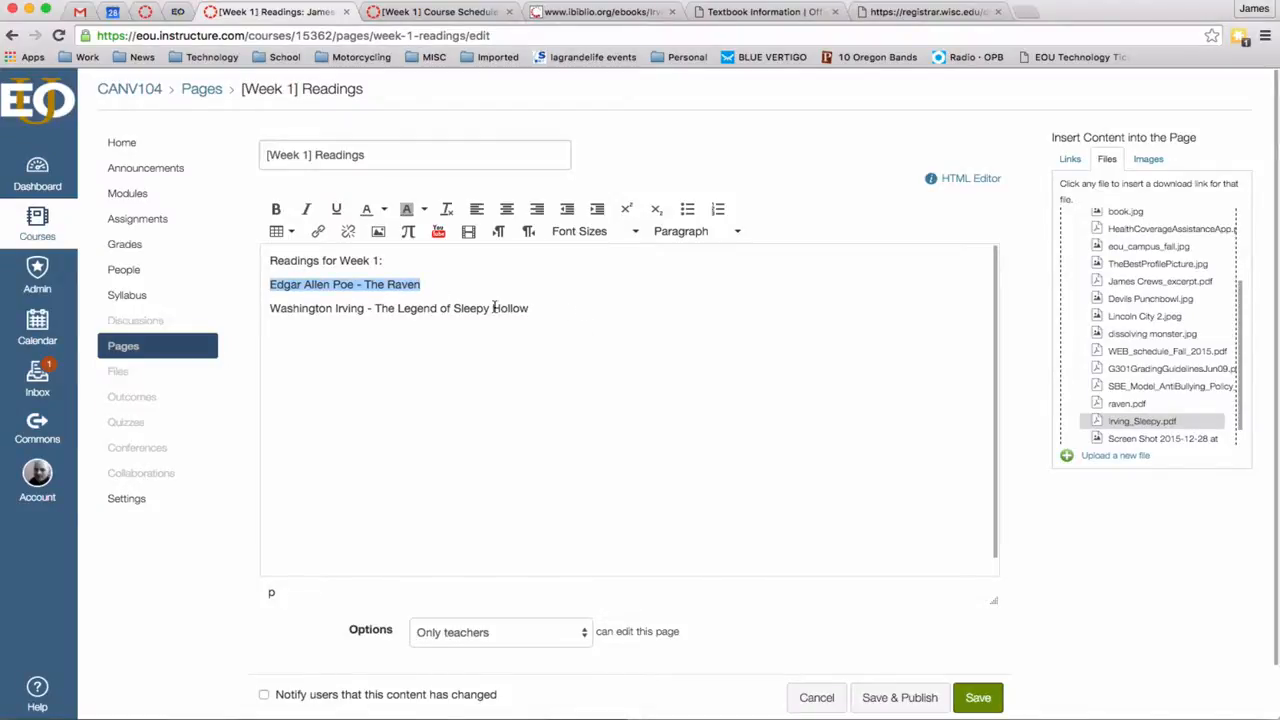
{"action": "left_click", "coordinate": [1117, 405]}
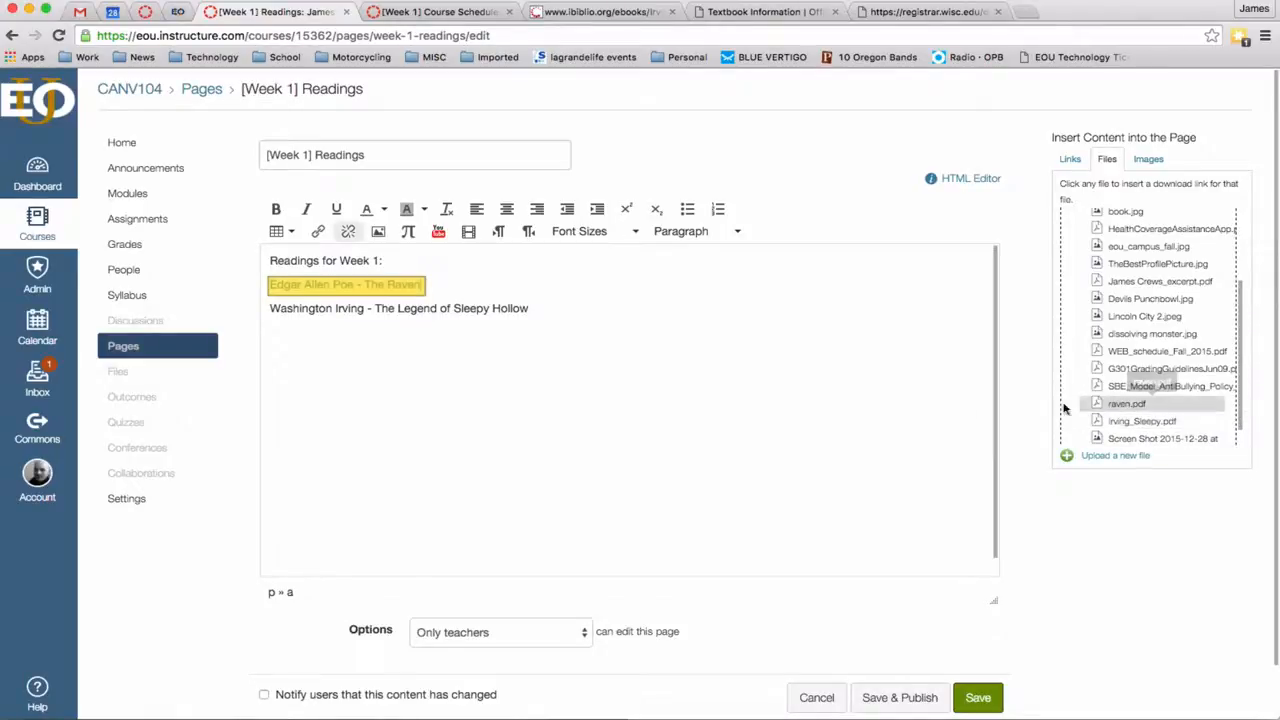
{"action": "left_click", "coordinate": [519, 309]}
{"action": "left_click", "coordinate": [272, 310], "text": "shift"}
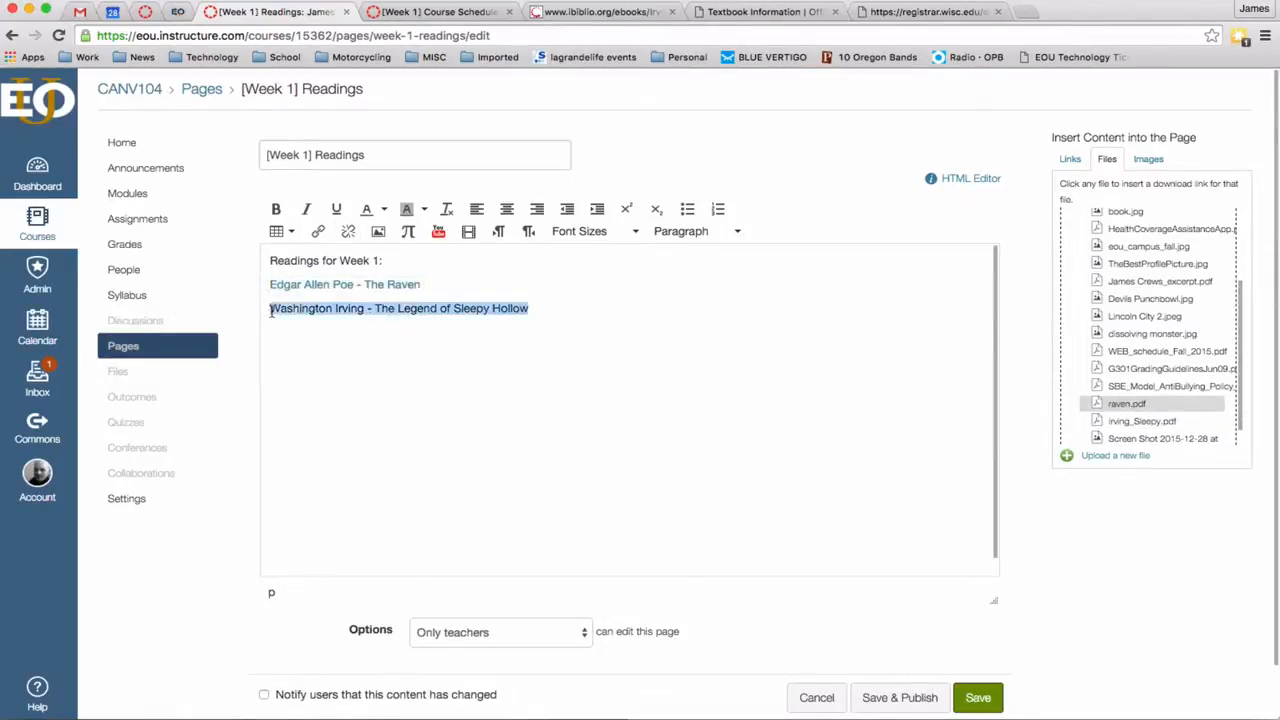
{"action": "left_click", "coordinate": [1148, 424]}
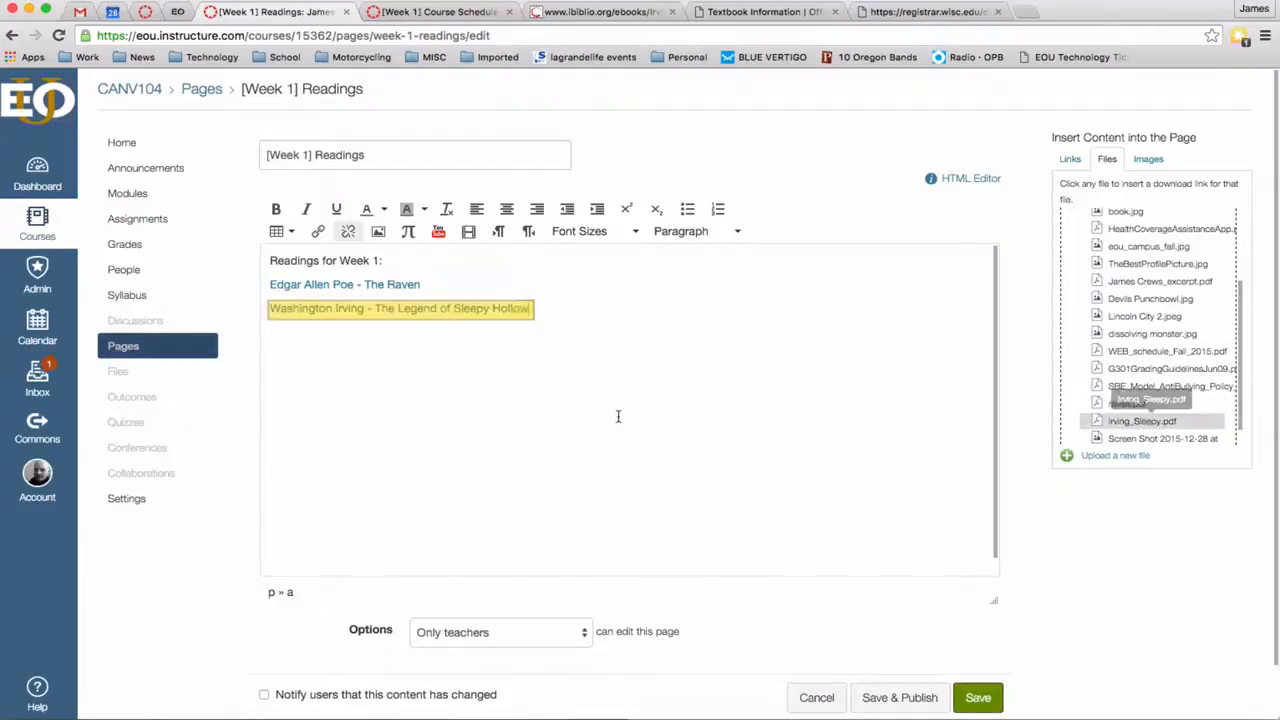
Turn the two linked reading titles into a bulleted list
{"action": "left_click_drag", "start_coordinate": [530, 309], "coordinate": [266, 285]}
{"action": "left_click", "coordinate": [686, 208]}
{"action": "left_click", "coordinate": [723, 409]}
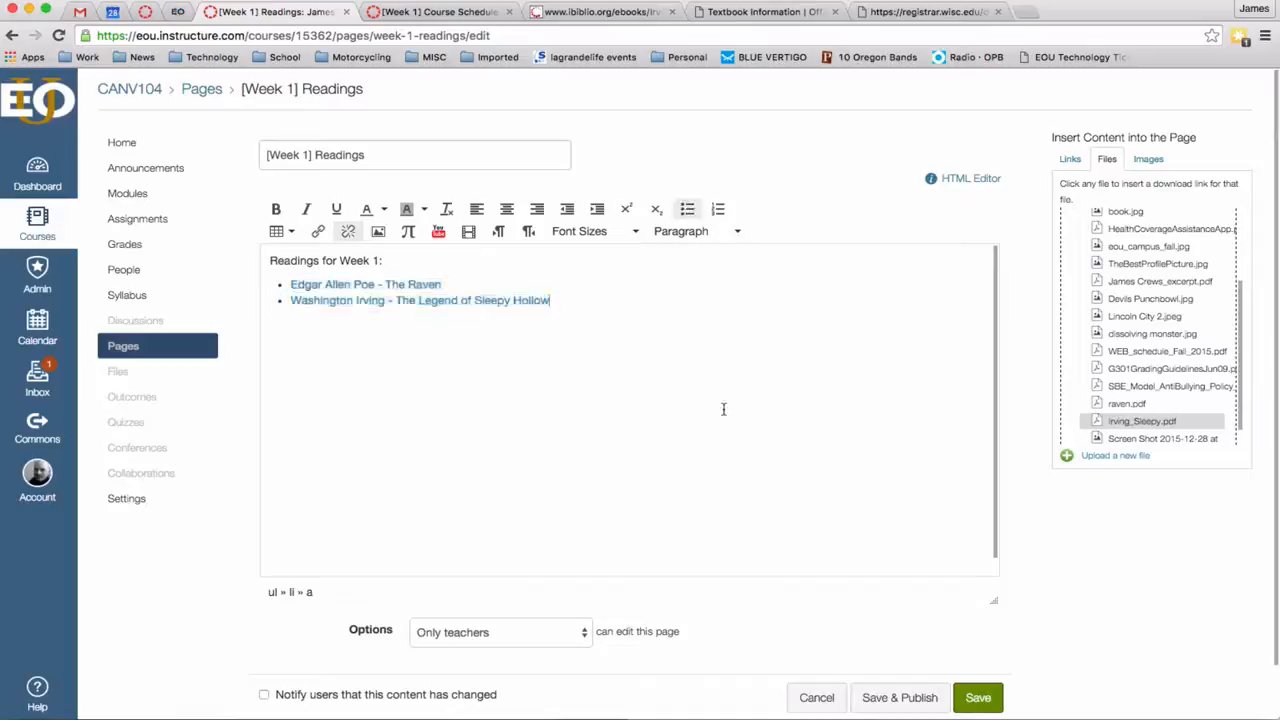
{"action": "left_click", "coordinate": [599, 417]}
Format the line "Readings for Week 1:" as Header 3 and save the Readings page
{"action": "left_click", "coordinate": [433, 262]}
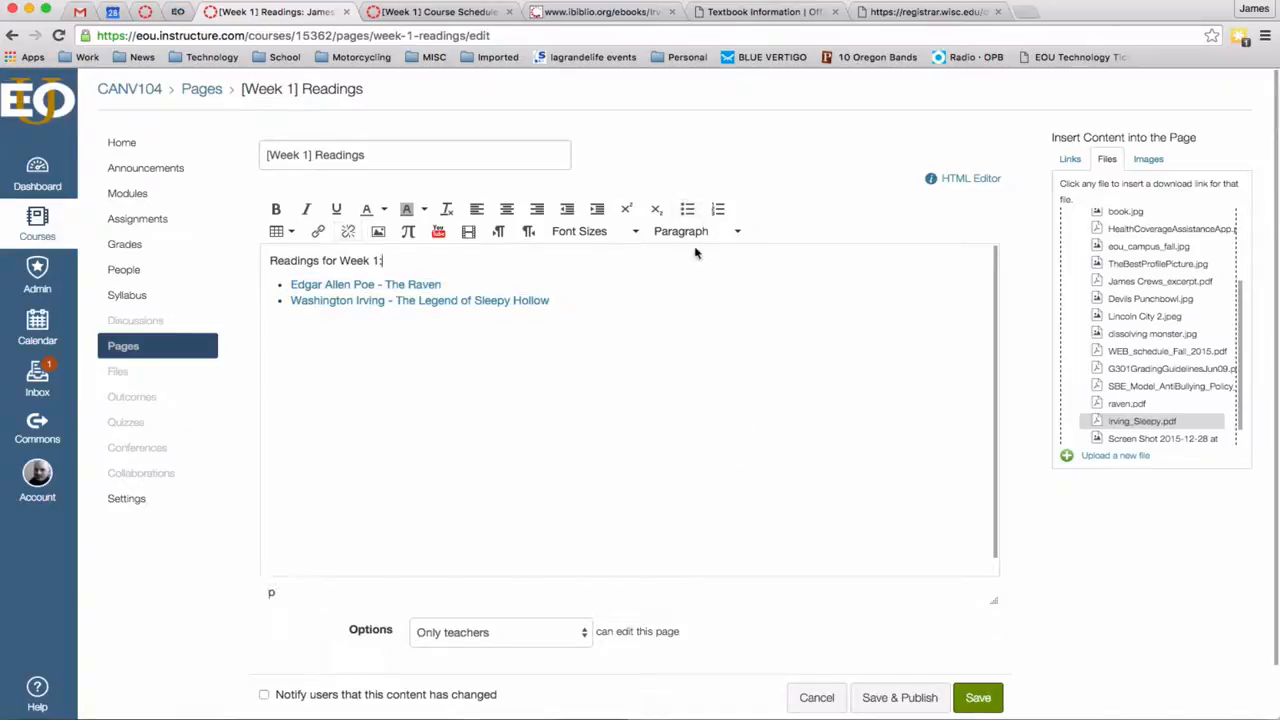
{"action": "left_click", "coordinate": [697, 231]}
{"action": "left_click", "coordinate": [703, 317]}
{"action": "left_click", "coordinate": [784, 522]}
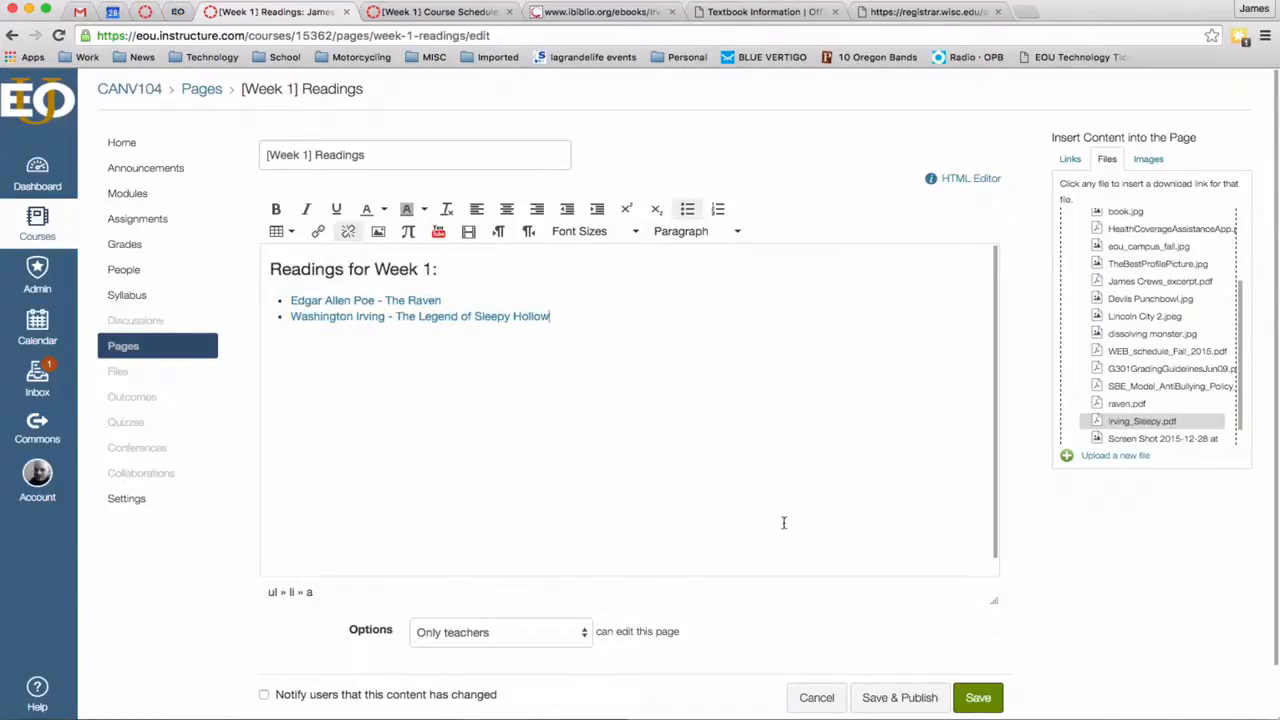
{"action": "left_click", "coordinate": [977, 695]}
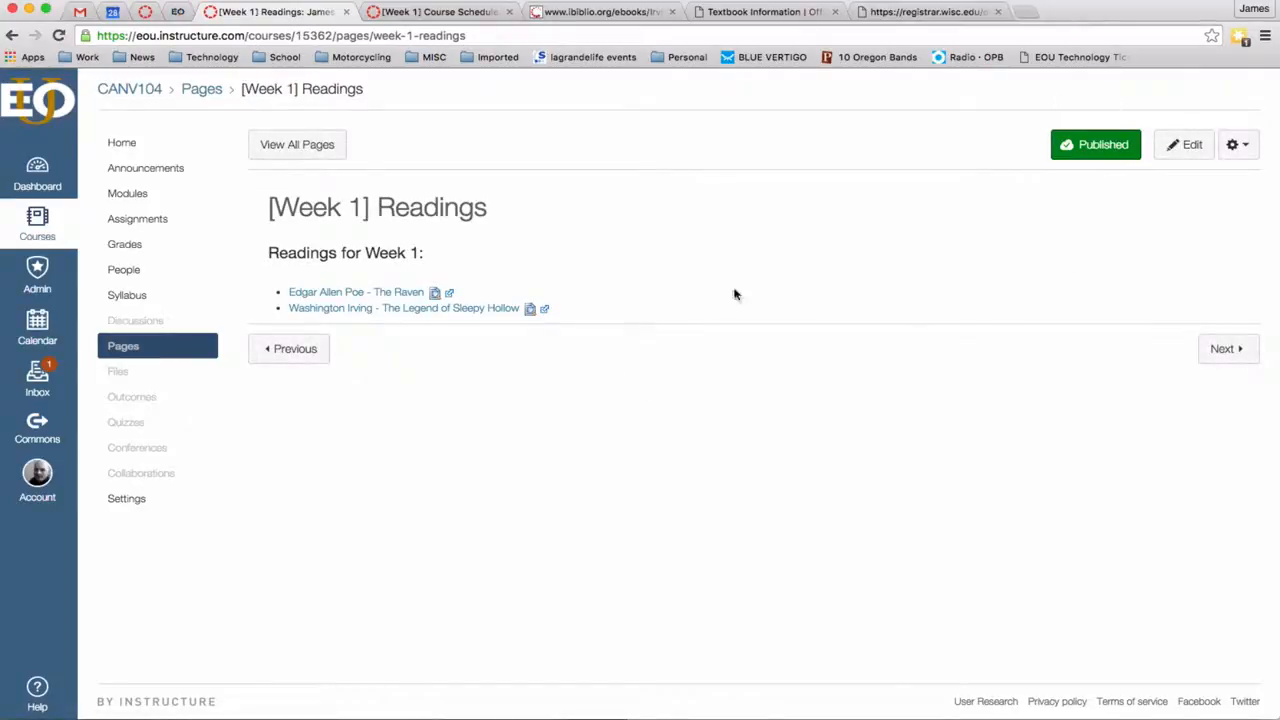
Remove the raven.pdf and Irving_Sleepy.pdf file items from the Week 1 module
{"action": "left_click", "coordinate": [127, 195]}
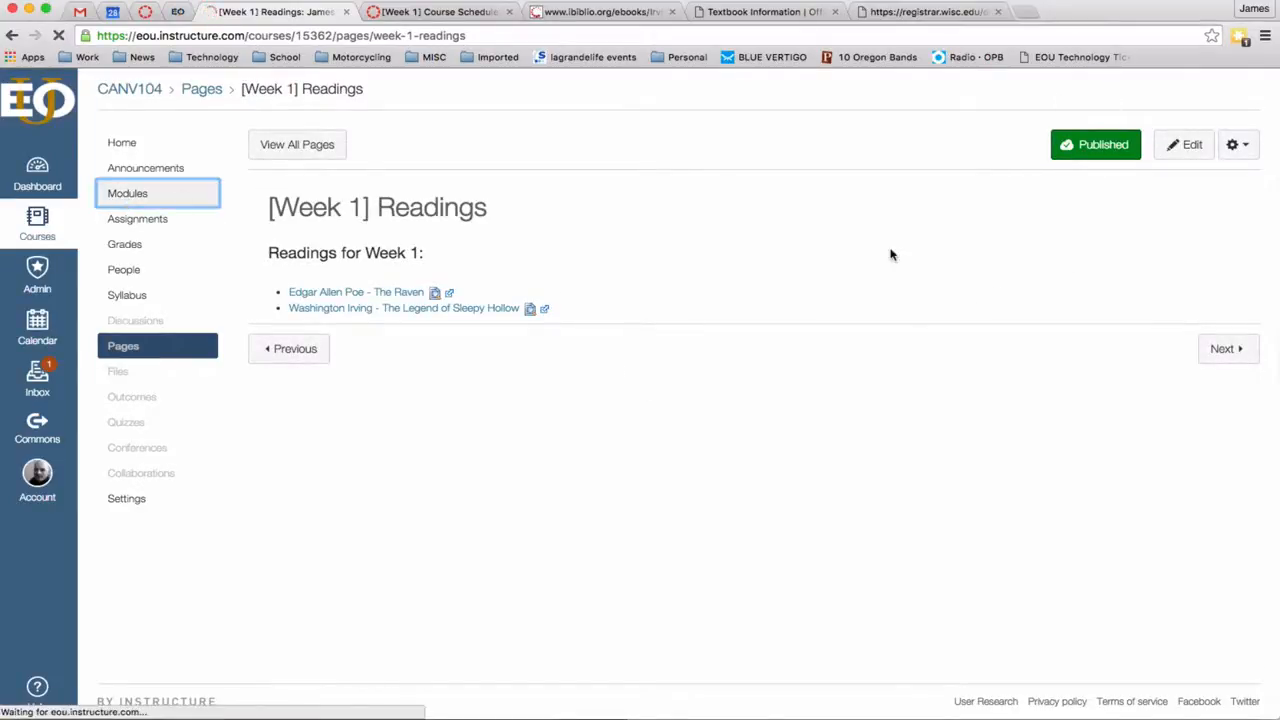
{"action": "left_click", "coordinate": [1200, 389]}
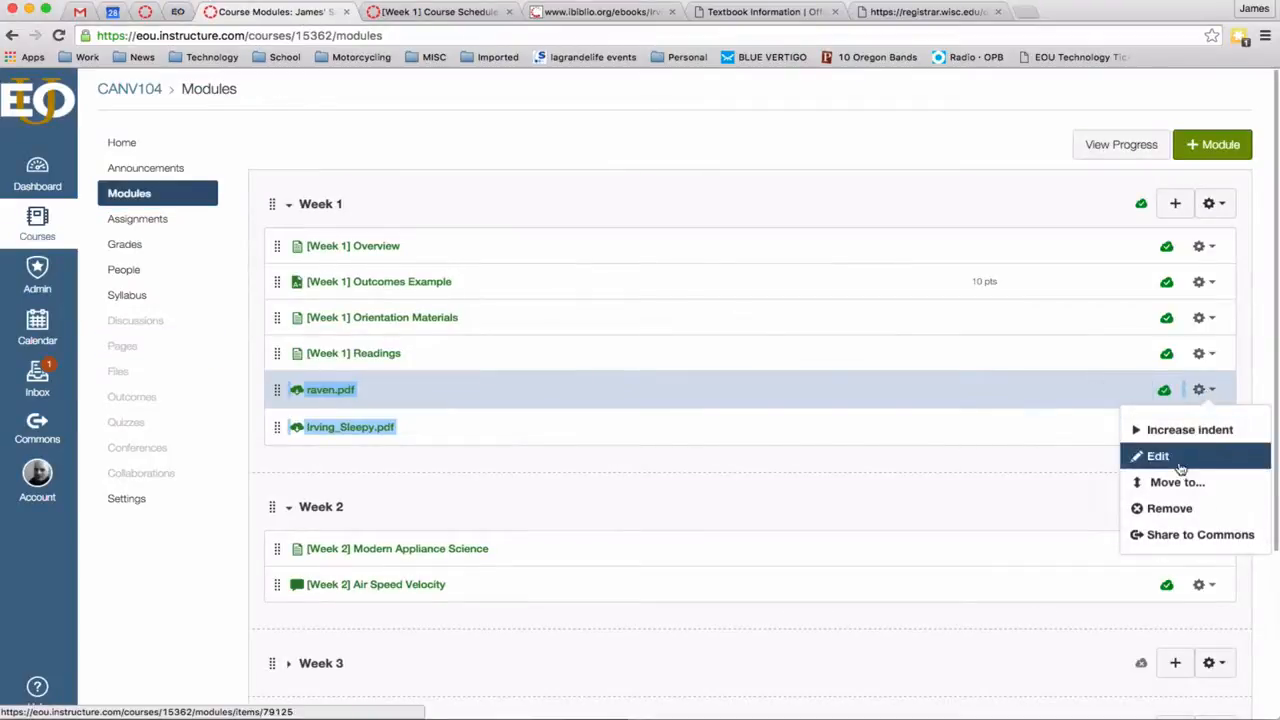
{"action": "left_click", "coordinate": [1165, 508]}
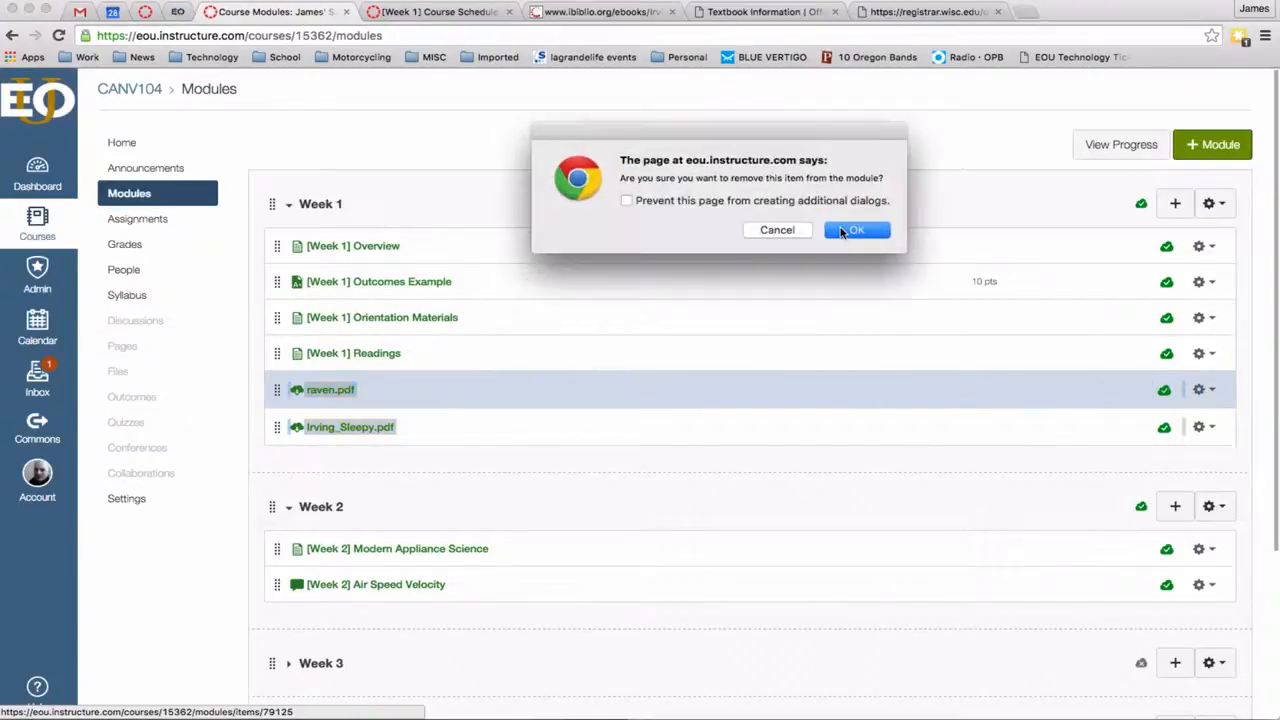
{"action": "left_click", "coordinate": [845, 232]}
{"action": "left_click", "coordinate": [1203, 389]}
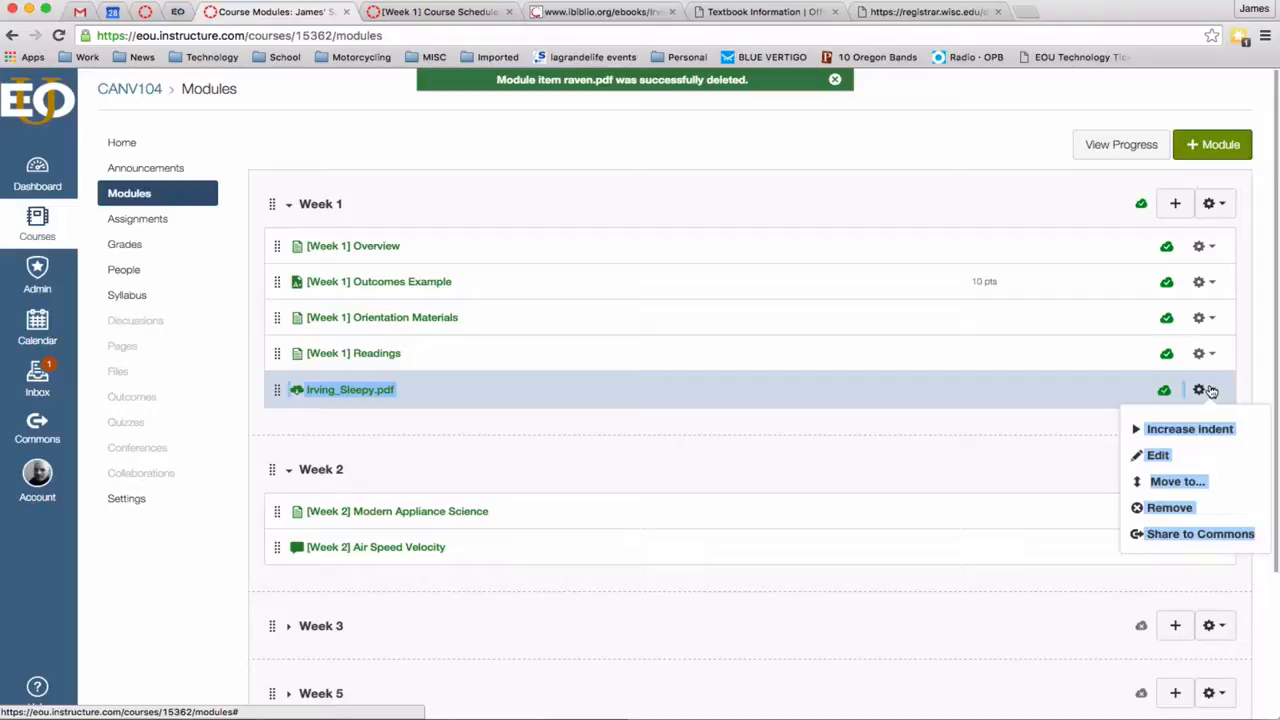
{"action": "left_click", "coordinate": [1170, 509]}
{"action": "left_click", "coordinate": [840, 236]}
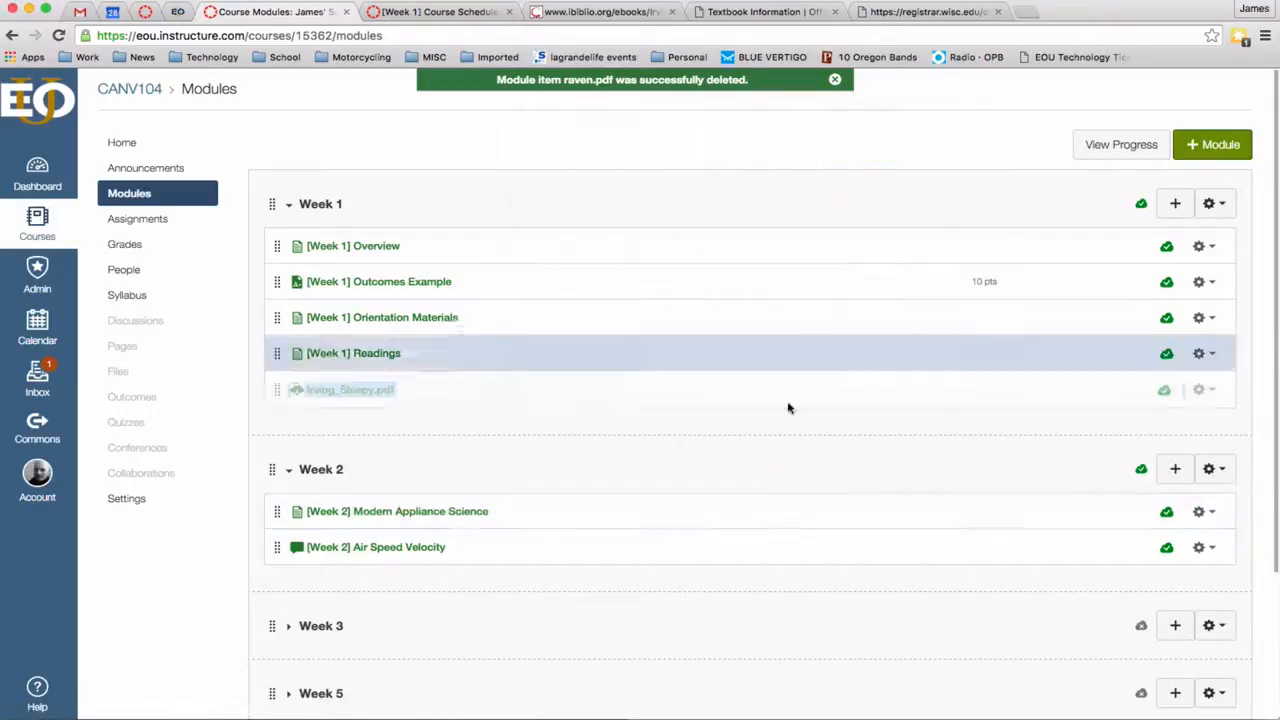